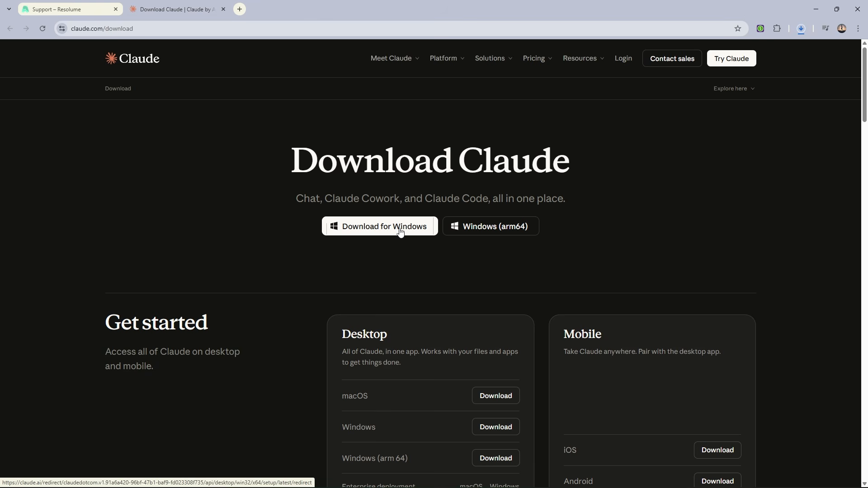
# Step: Download the Claude desktop installer for Windows and run Claude Setup.exe
pyautogui.click(405, 232)
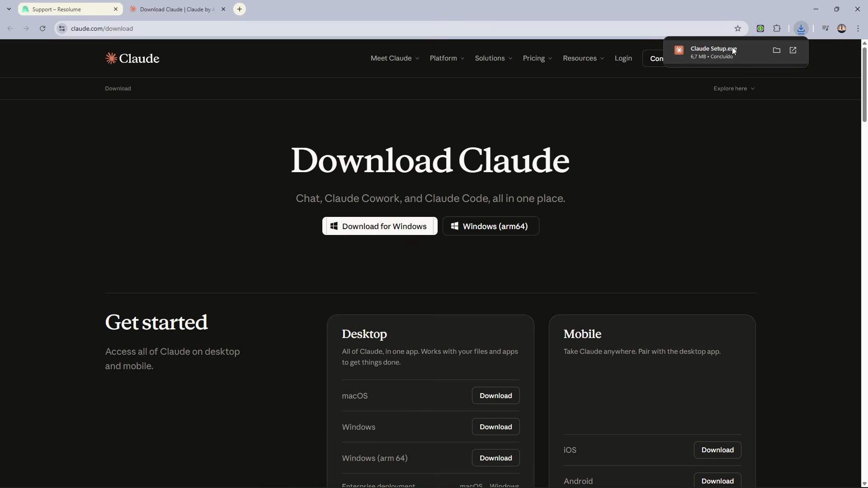
pyautogui.click(759, 50)
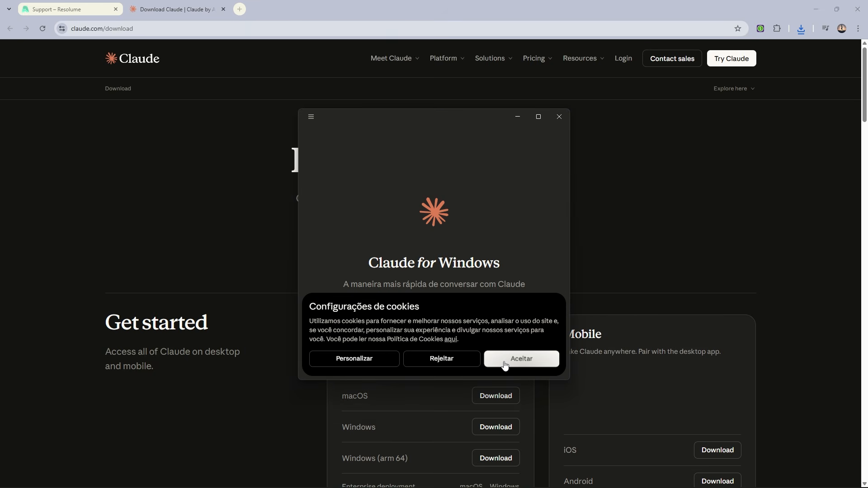
pyautogui.click(505, 364)
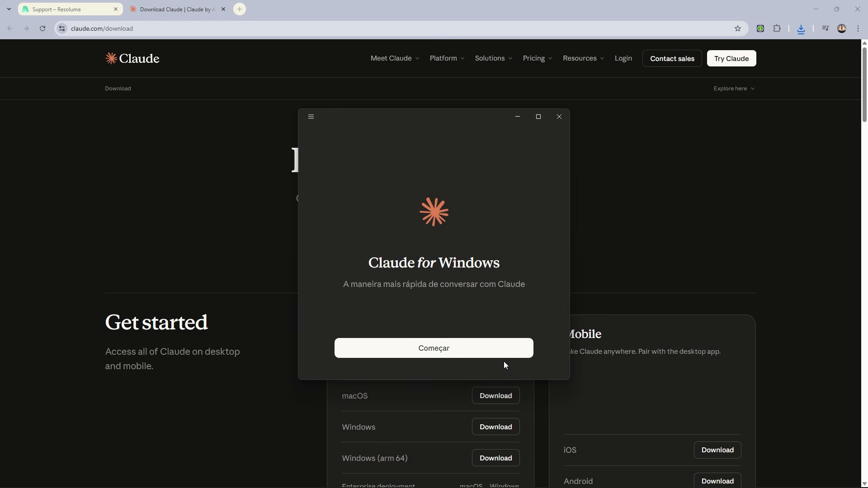
# Step: Start the Claude for Windows setup and sign in with the Google account, approving the access request
pyautogui.click(486, 355)
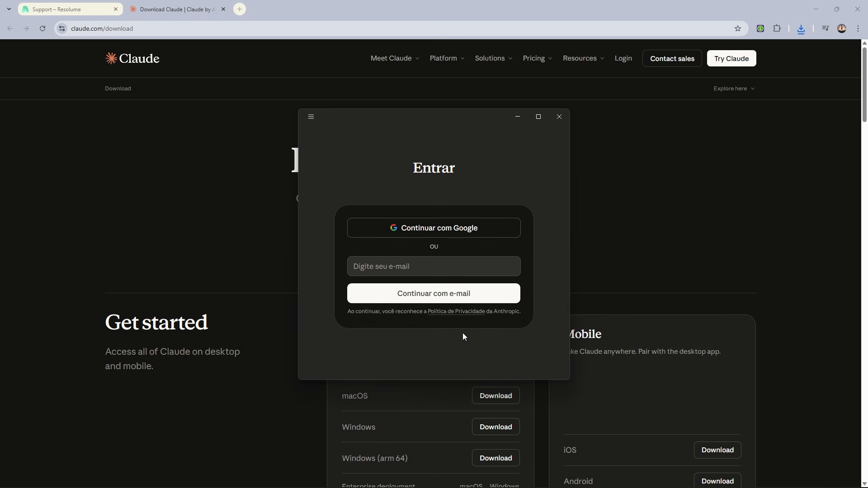
pyautogui.click(388, 236)
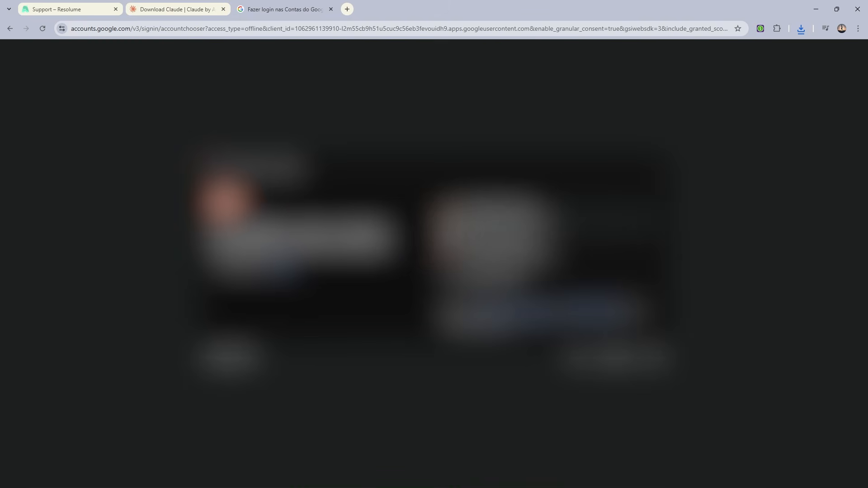
pyautogui.click(468, 227)
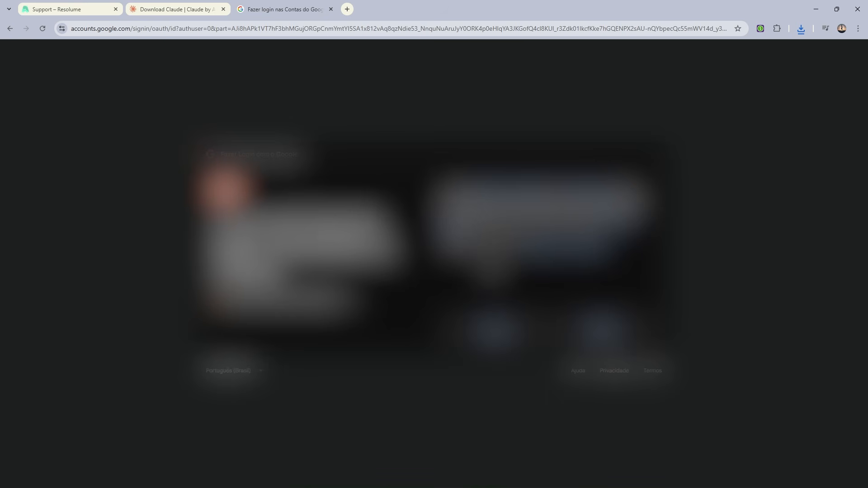
pyautogui.click(581, 329)
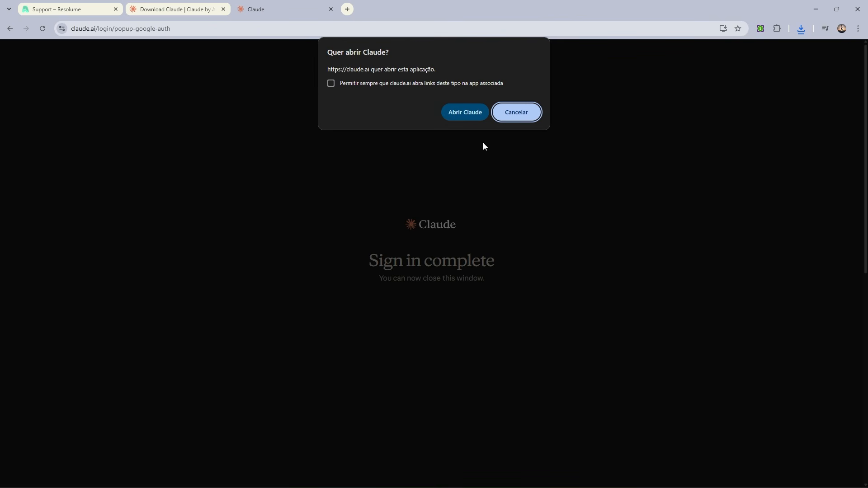
# Step: Let the browser open the Claude app, allow camera access, and accept the default quick-entry shortcut and menu bar options
pyautogui.click(466, 112)
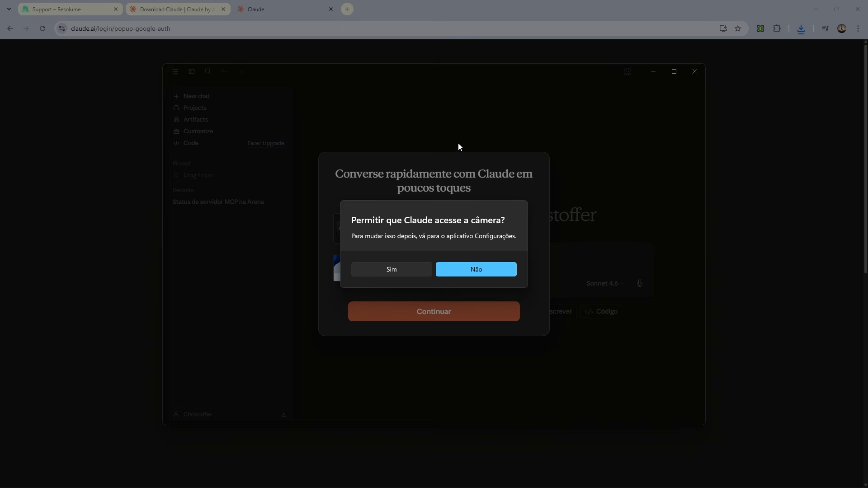
pyautogui.click(416, 270)
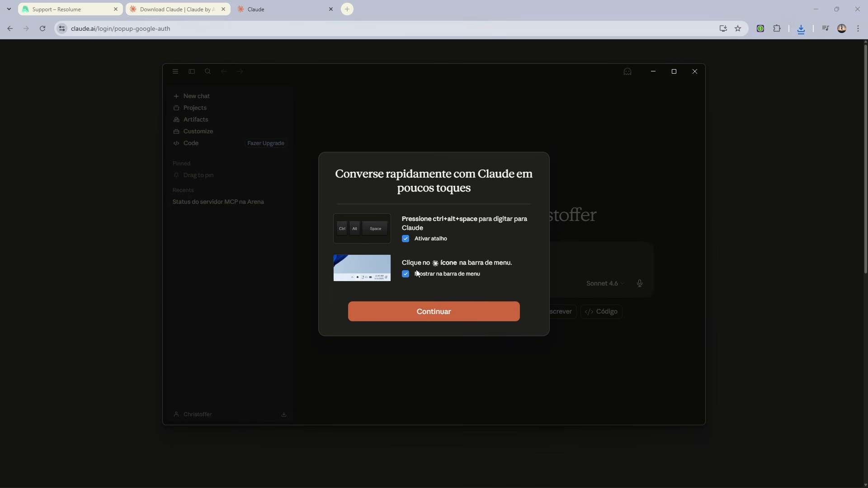
pyautogui.click(424, 312)
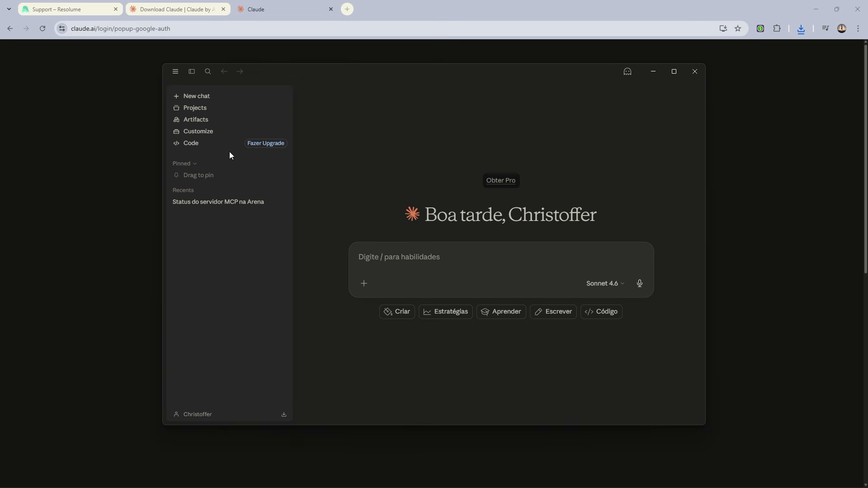
pyautogui.click(172, 75)
pyautogui.moveTo(180, 82)
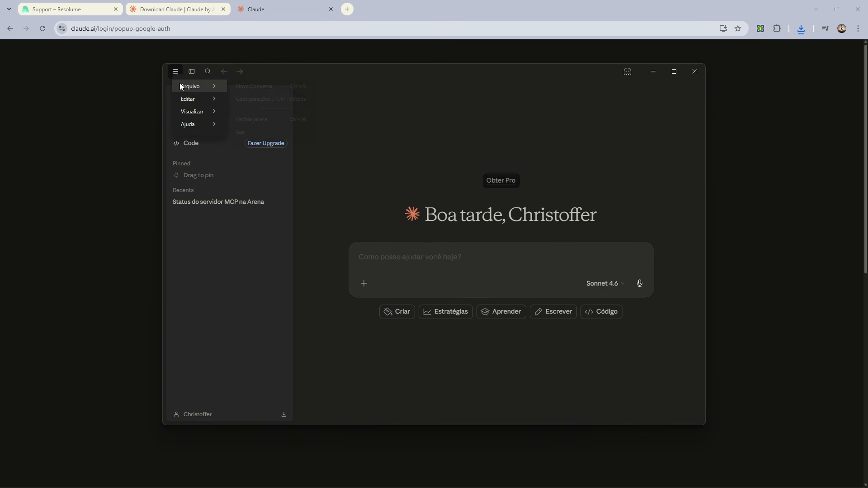
pyautogui.click(250, 99)
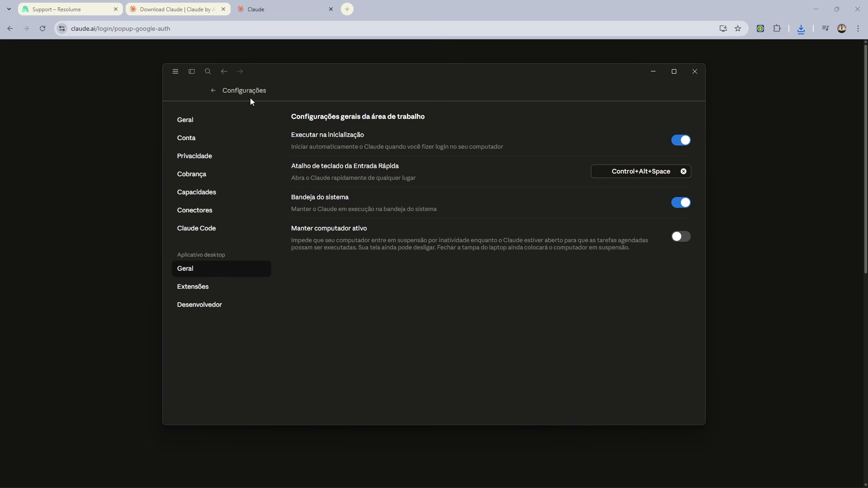
pyautogui.click(247, 288)
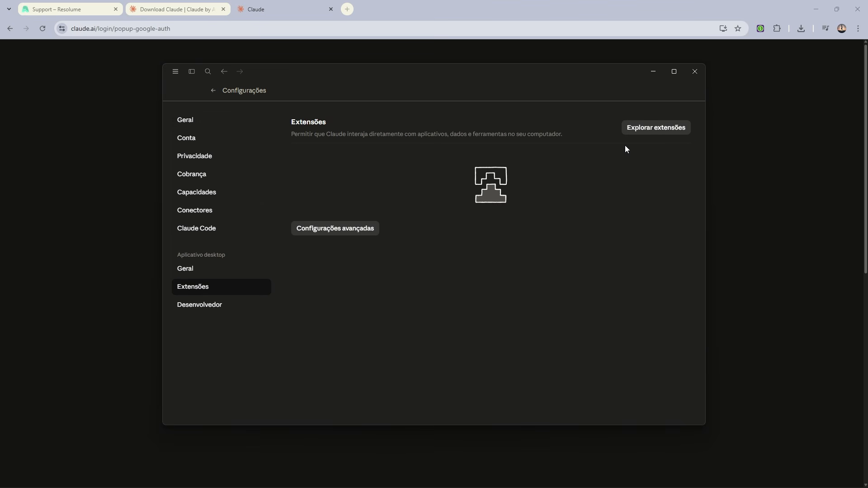
pyautogui.click(642, 129)
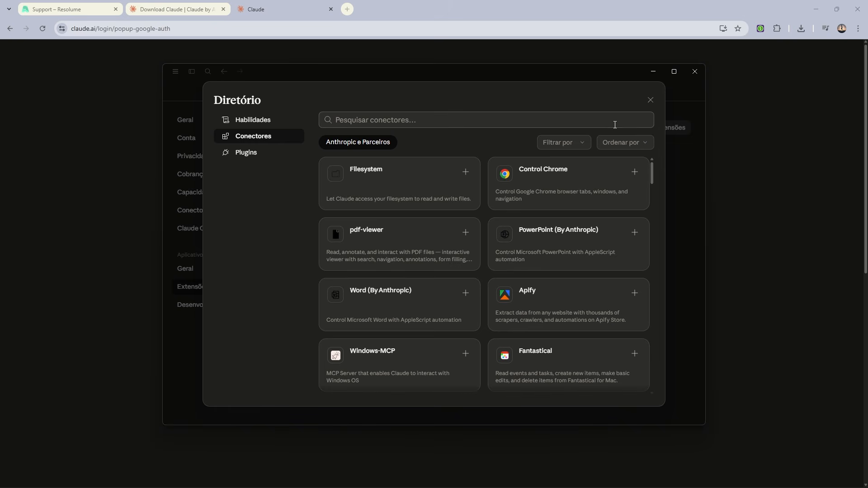
pyautogui.click(609, 121)
pyautogui.write('Resolu')
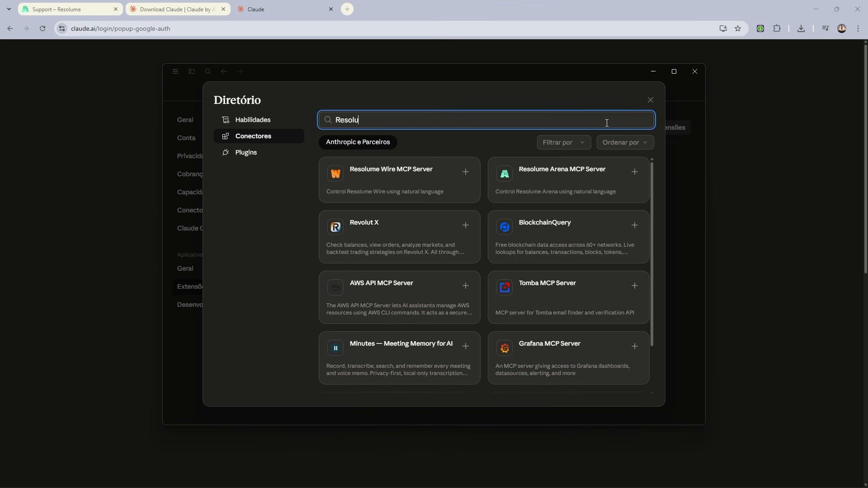
pyautogui.write('me')
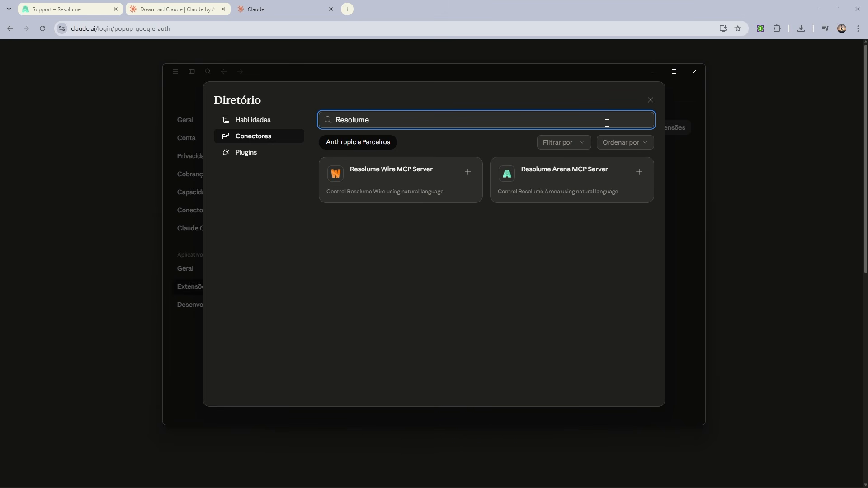
# Step: Install the Resolume Wire MCP Server extension and approve its installation
pyautogui.click(467, 172)
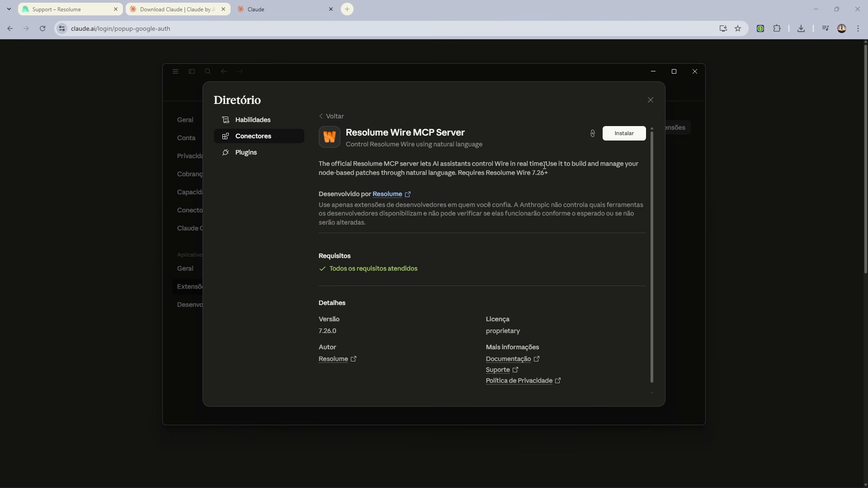
pyautogui.click(617, 139)
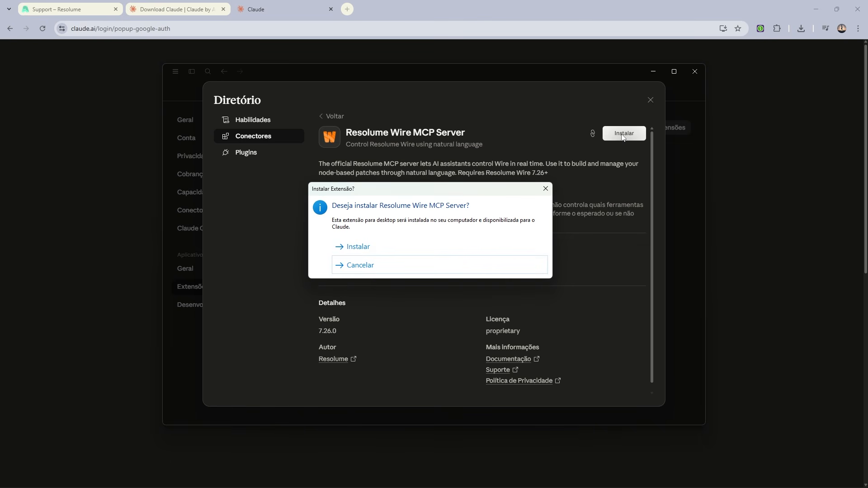
pyautogui.click(428, 246)
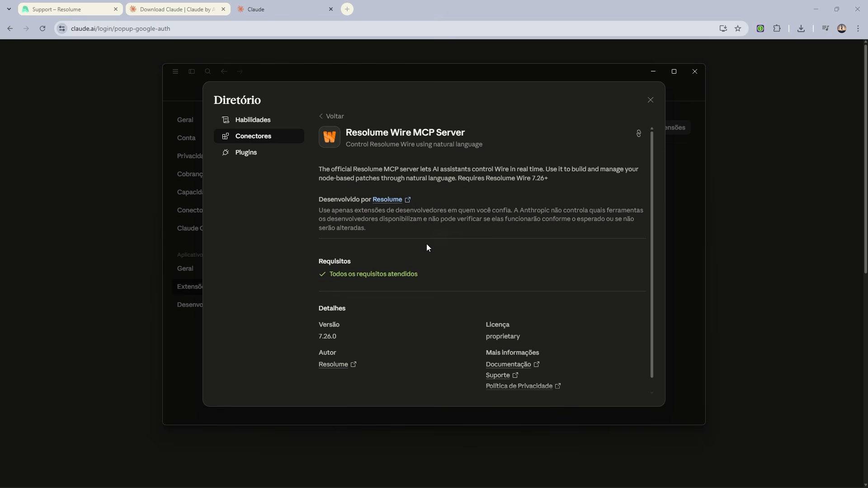
# Step: Install the Resolume Arena MCP Server extension from the search results and close the directory
pyautogui.click(330, 114)
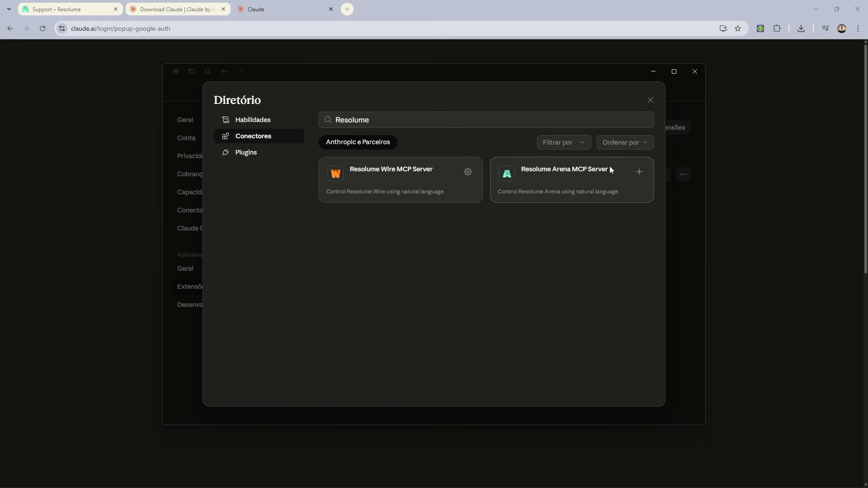
pyautogui.click(640, 171)
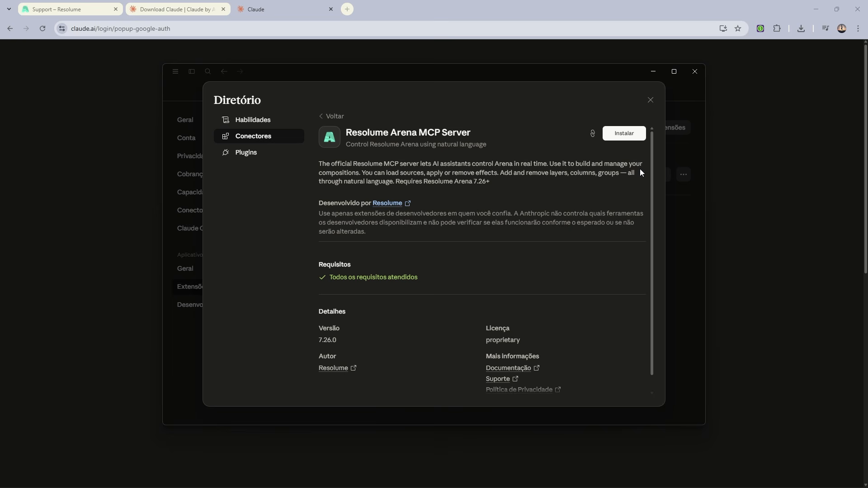
pyautogui.click(633, 138)
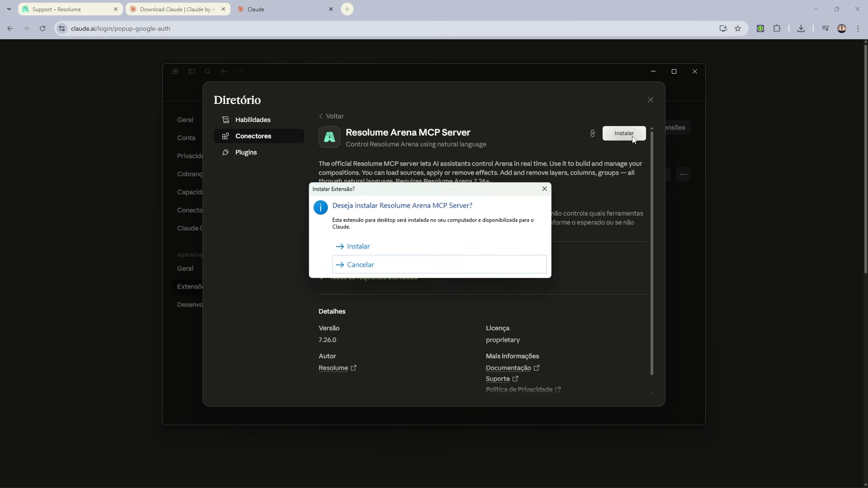
pyautogui.click(462, 248)
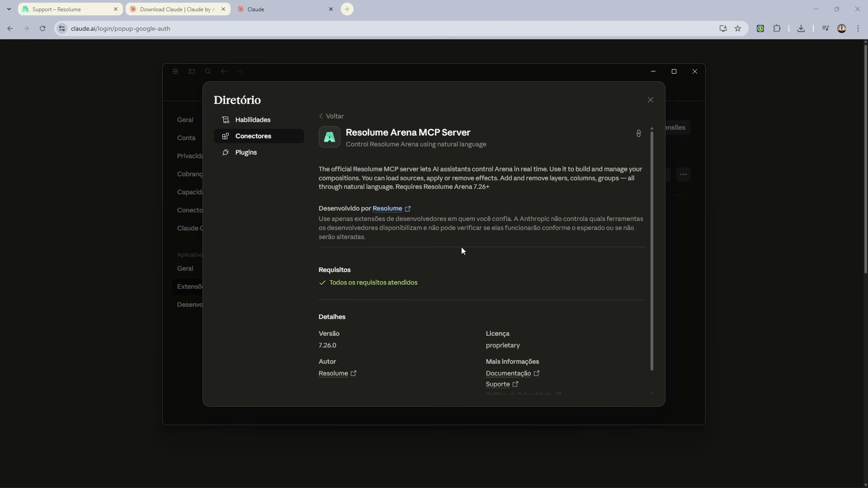
pyautogui.click(319, 116)
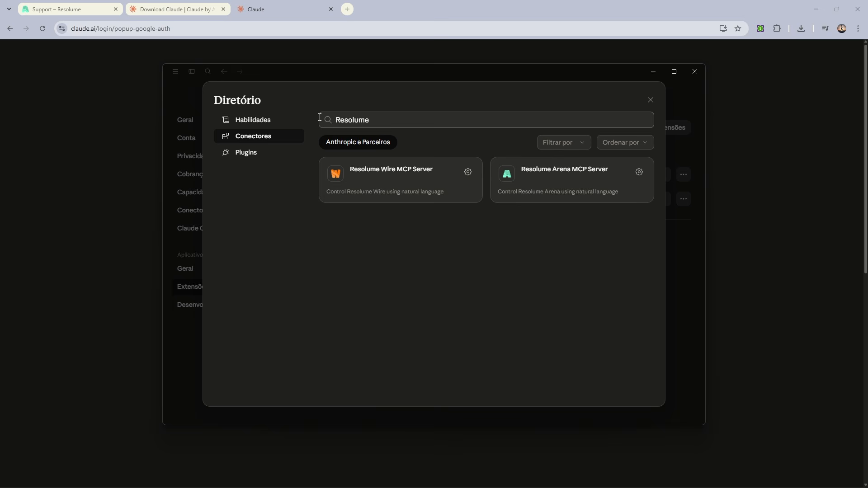
pyautogui.click(652, 101)
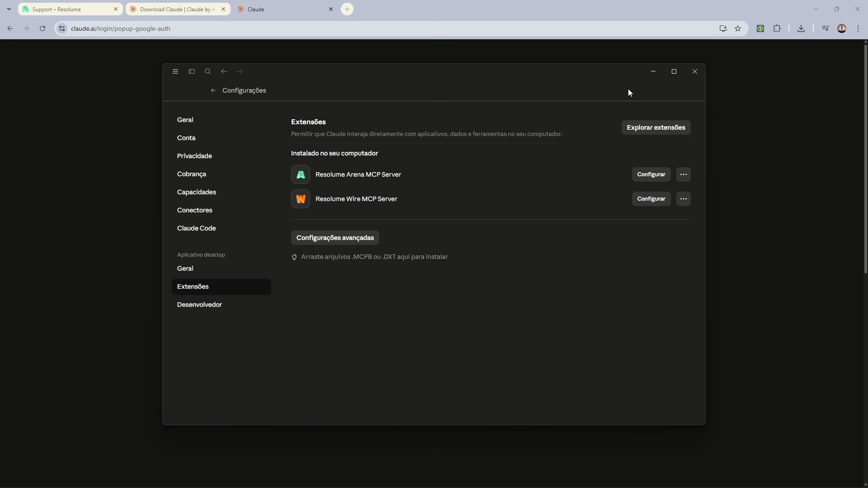
# Step: Leave the settings and send the chat prompt "Testar status MCP do Resolume Arena"
pyautogui.click(211, 88)
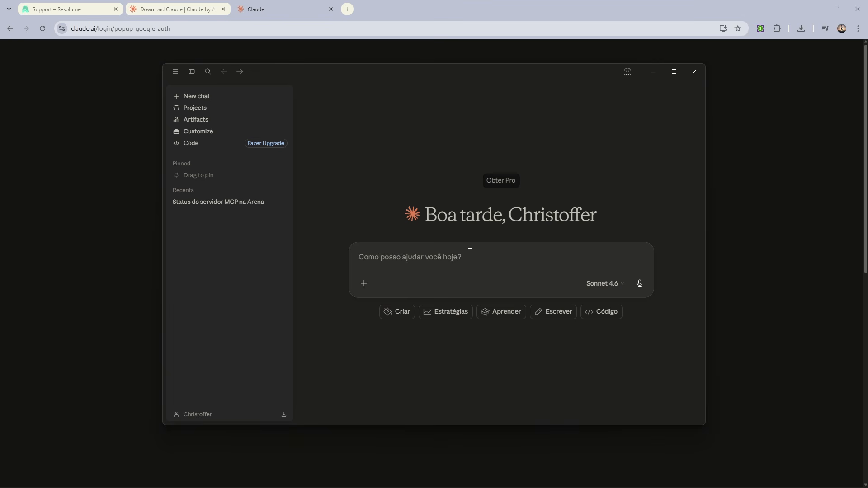
pyautogui.write('Testar status')
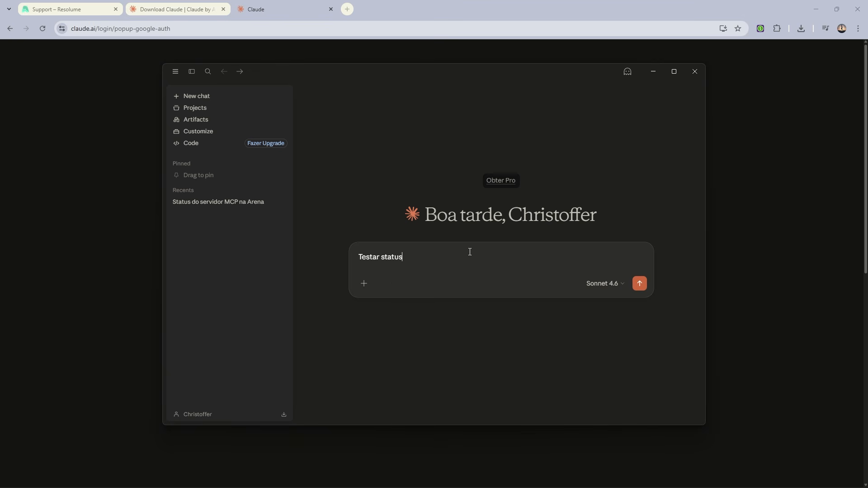
pyautogui.write(' MCP do Resolume Arena')
pyautogui.press('Return')
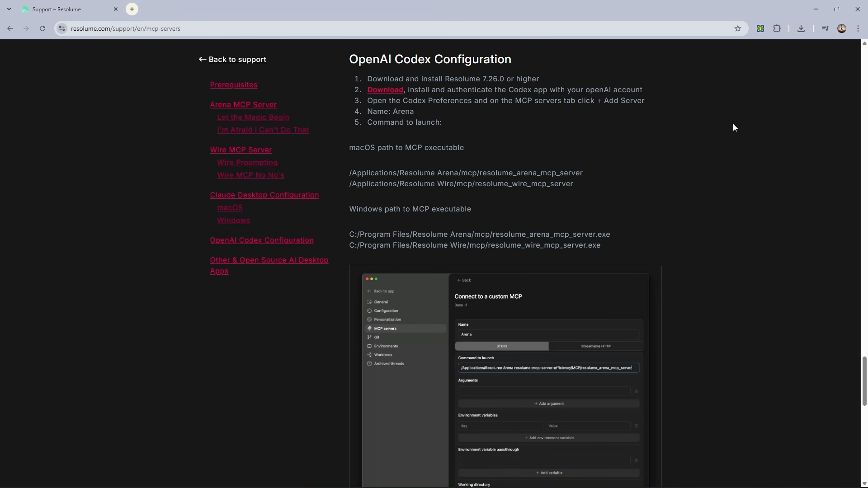
# Step: Download Codex Installer.exe for Windows through the download link in Resolume's OpenAI Codex Configuration instructions, keep the blocked file and run it
pyautogui.click(384, 93)
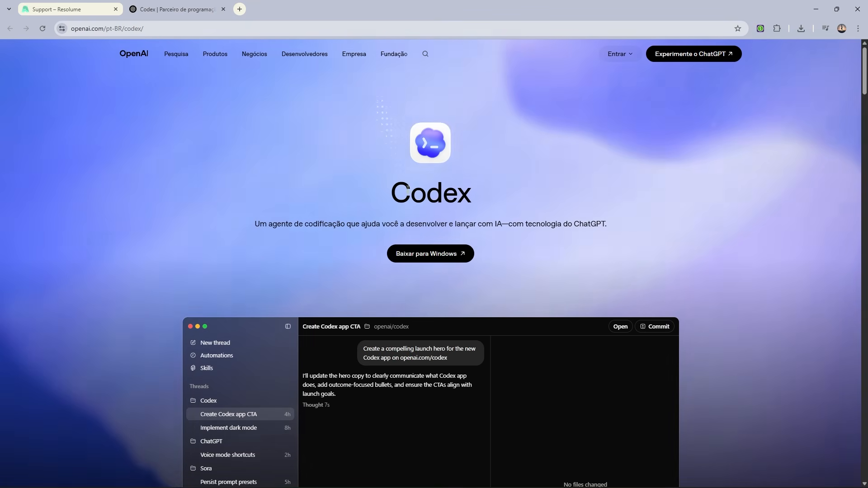
pyautogui.click(419, 253)
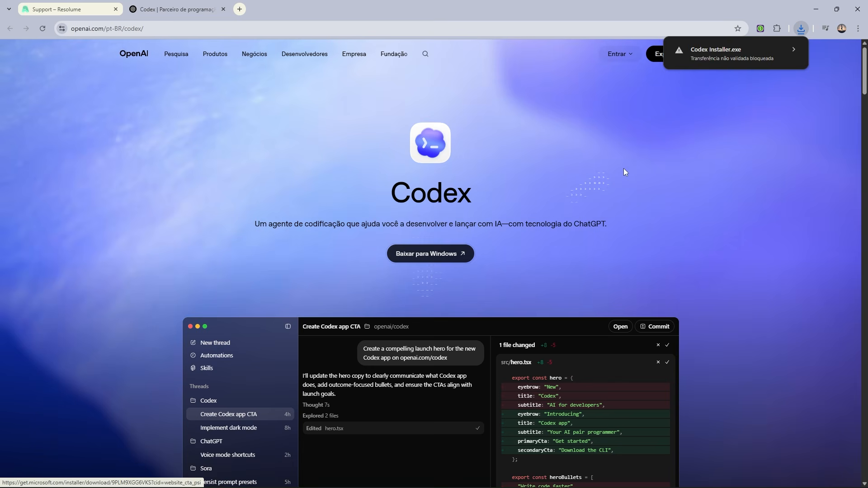
pyautogui.click(793, 50)
pyautogui.click(733, 122)
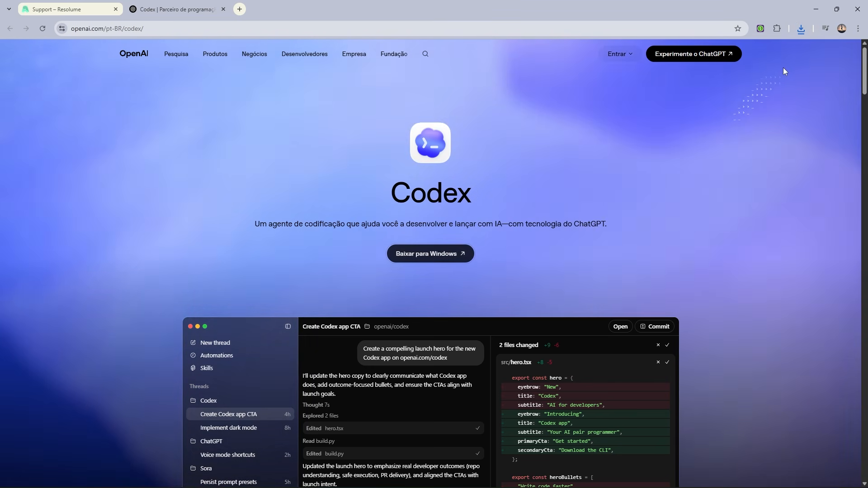
pyautogui.click(802, 32)
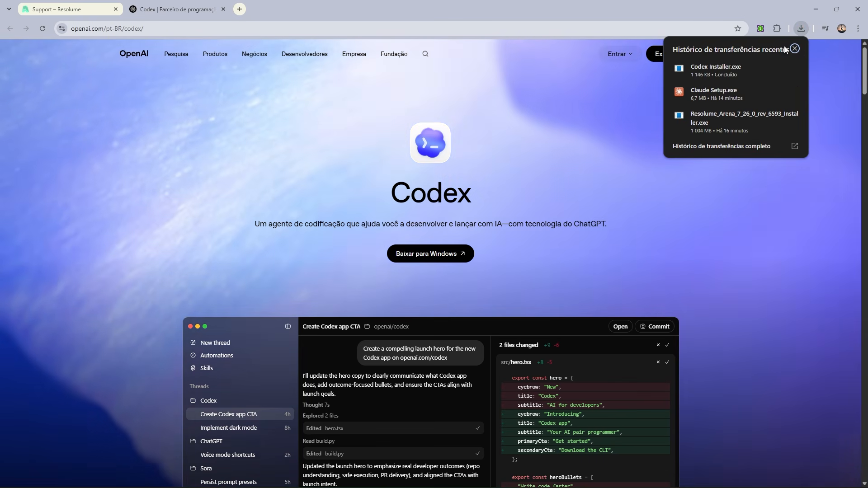
pyautogui.click(753, 67)
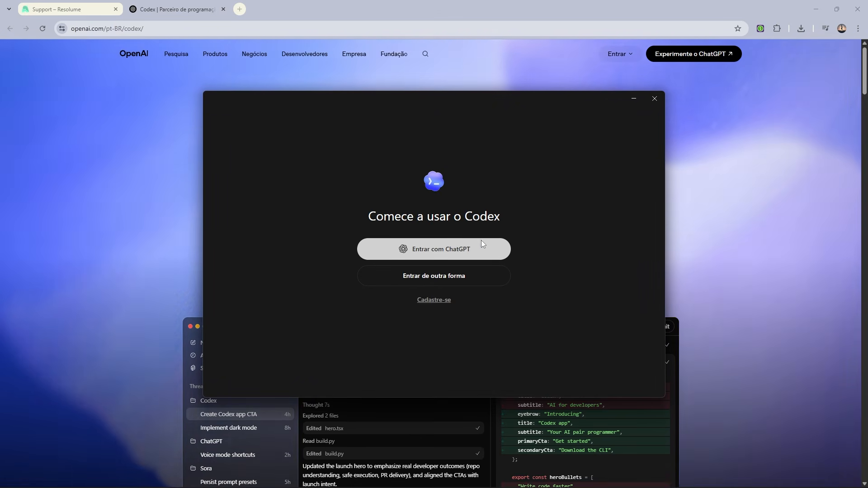
# Step: Sign in to Codex with ChatGPT through the Google account, submit the emailed verification code, and approve the sign-in request
pyautogui.click(475, 246)
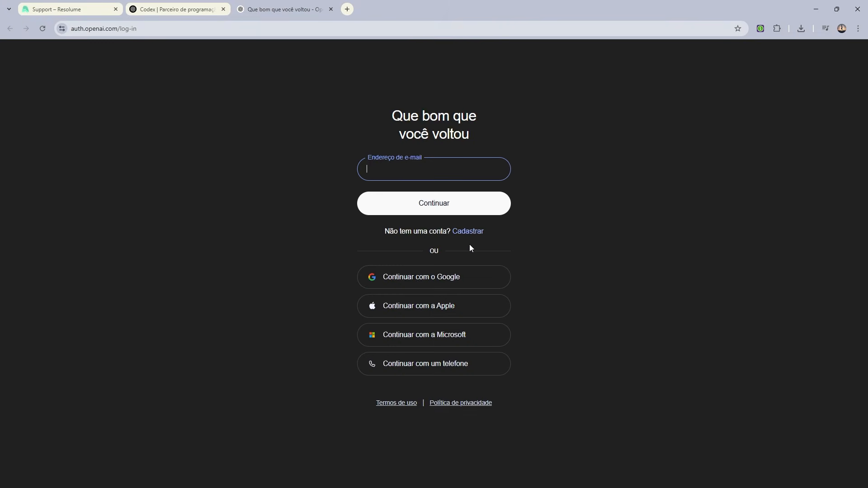
pyautogui.click(451, 275)
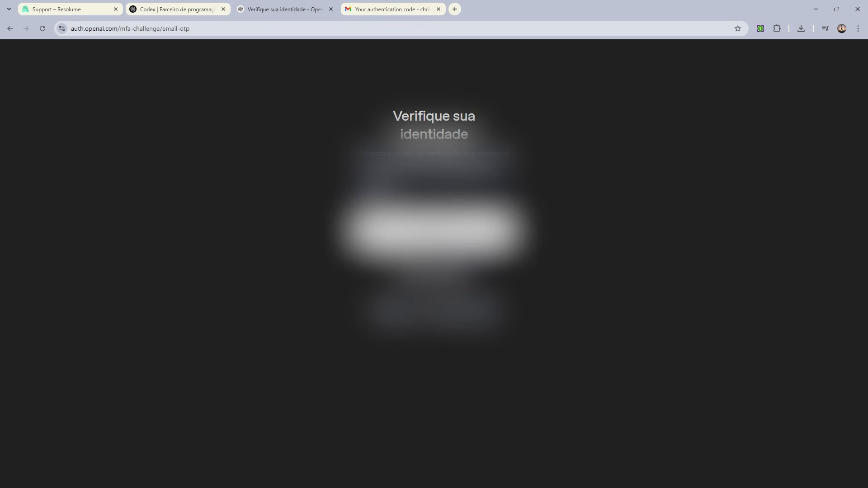
pyautogui.press('Return')
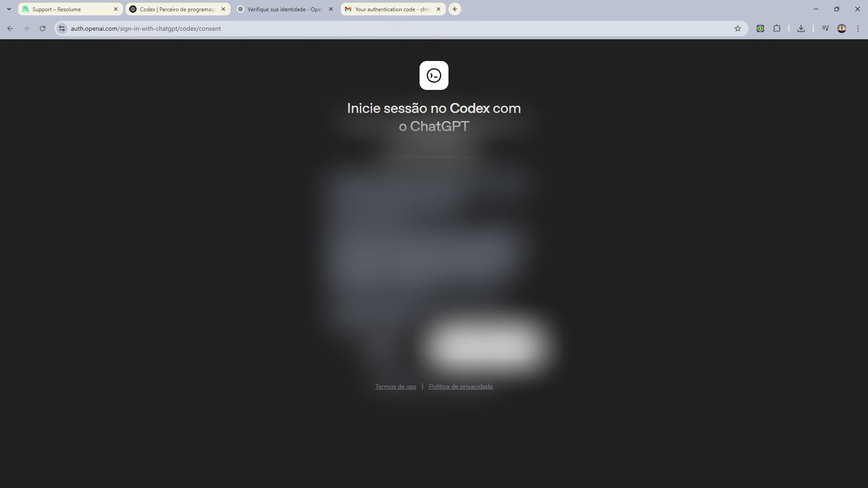
pyautogui.click(438, 9)
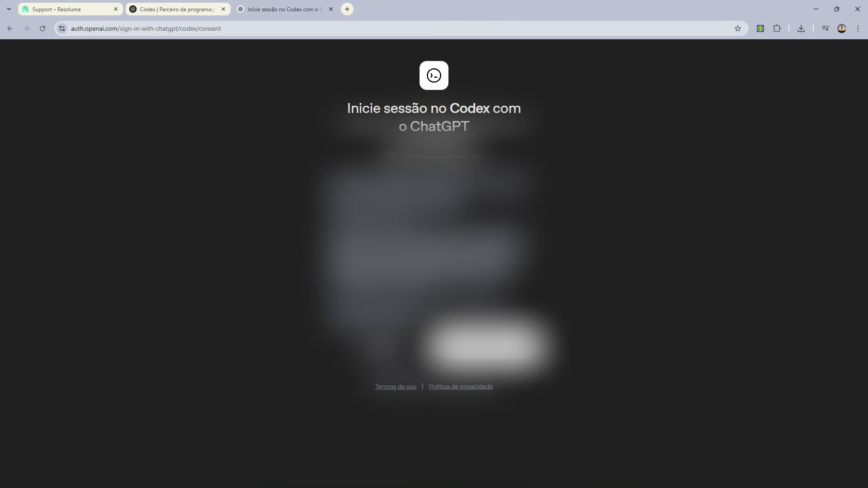
pyautogui.click(487, 346)
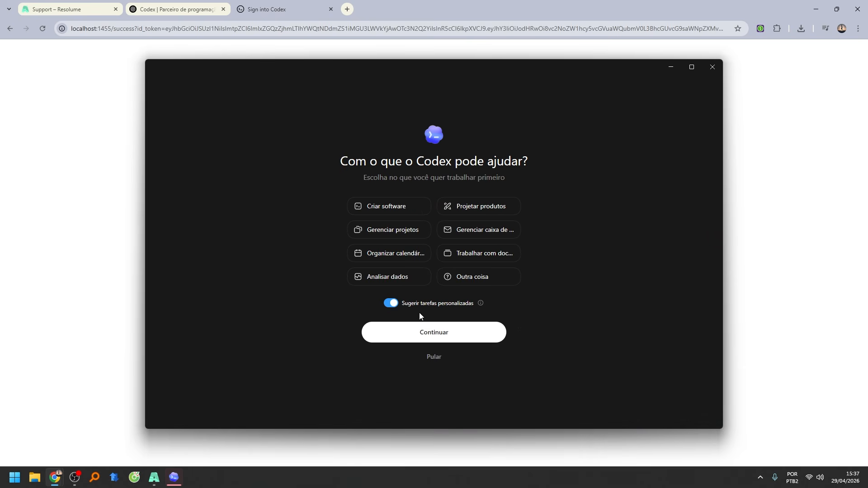
# Step: Complete the Codex onboarding with personalized task suggestions turned off, the work-type choice skipped and the current model kept
pyautogui.click(394, 303)
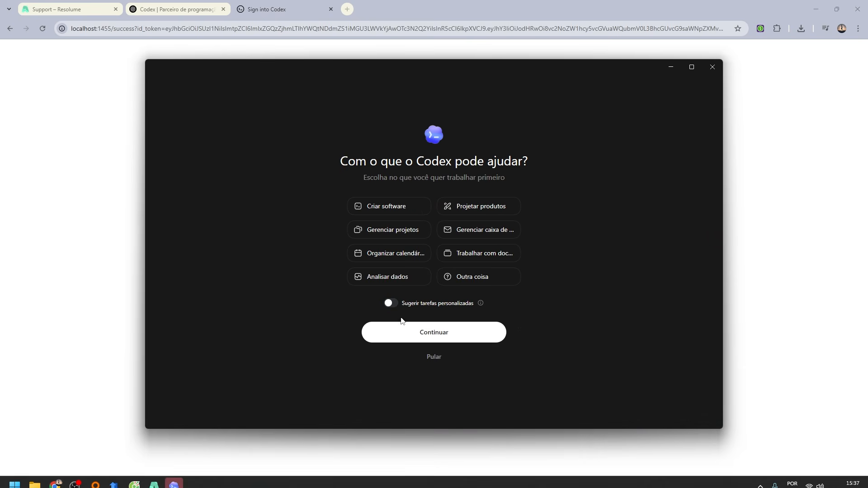
pyautogui.click(429, 359)
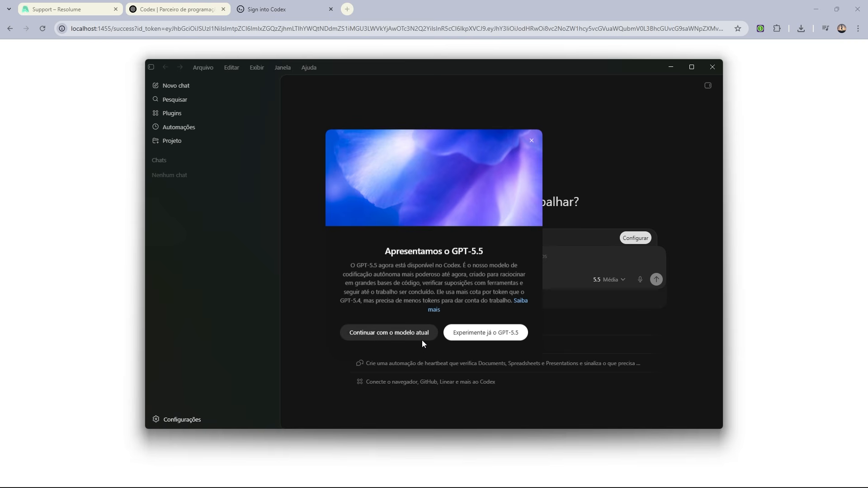
pyautogui.click(422, 340)
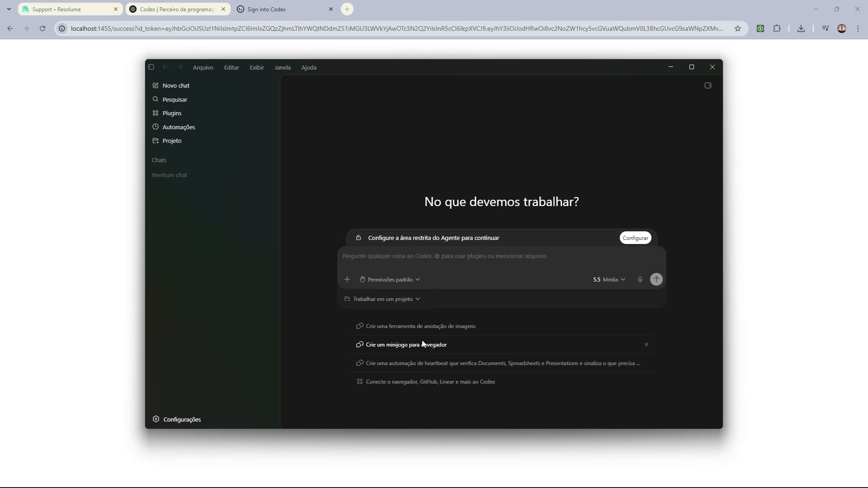
# Step: Copy the Windows path to the Arena MCP executable from the OpenAI Codex Configuration section of Resolume's support page
pyautogui.click(77, 5)
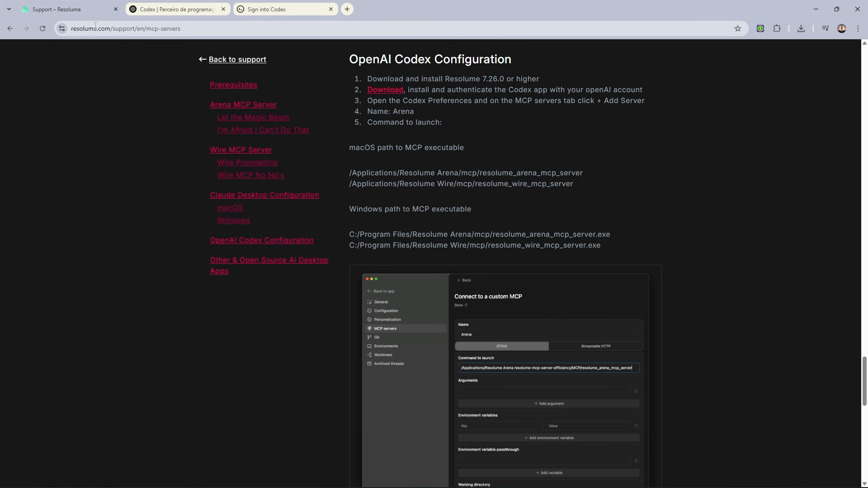
pyautogui.doubleClick(380, 234)
pyautogui.tripleClick(380, 235)
pyautogui.hotkey('ctrl', 'c')
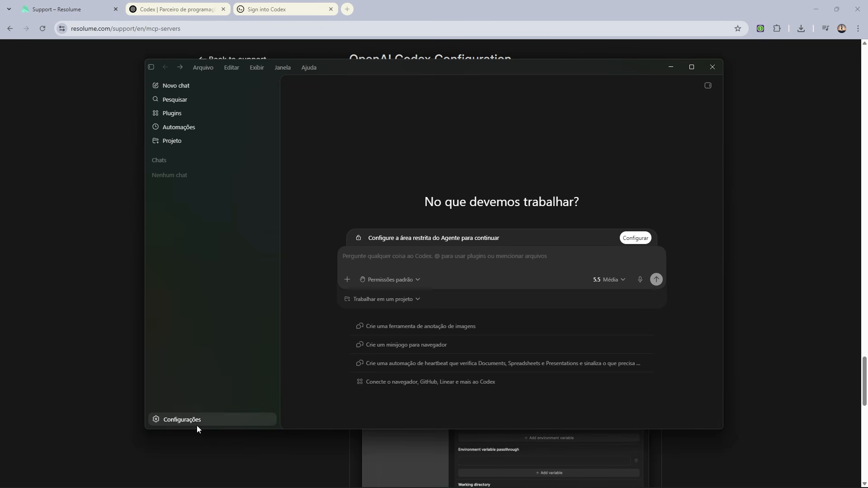
# Step: In the Codex MCP server settings, start a new STDIO server with launch command C:/Program Files/Resolume Arena/mcp/resolume_arena_mcp_server.exe
pyautogui.click(197, 425)
pyautogui.click(204, 376)
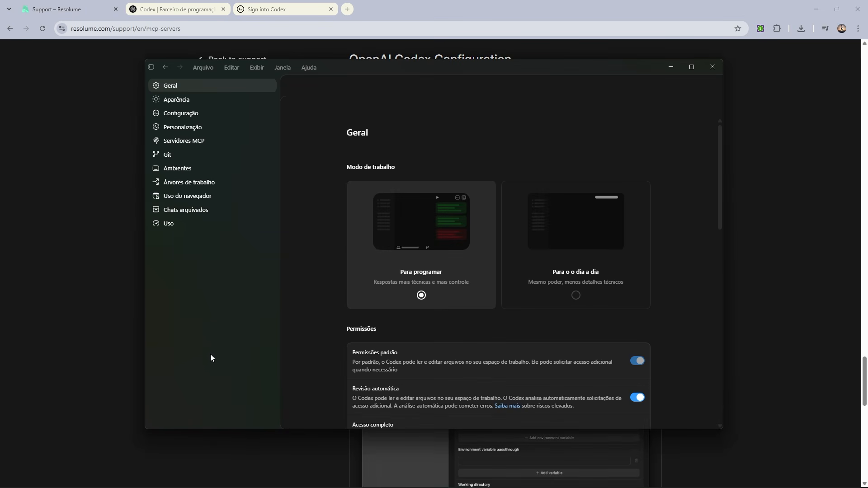
pyautogui.click(175, 140)
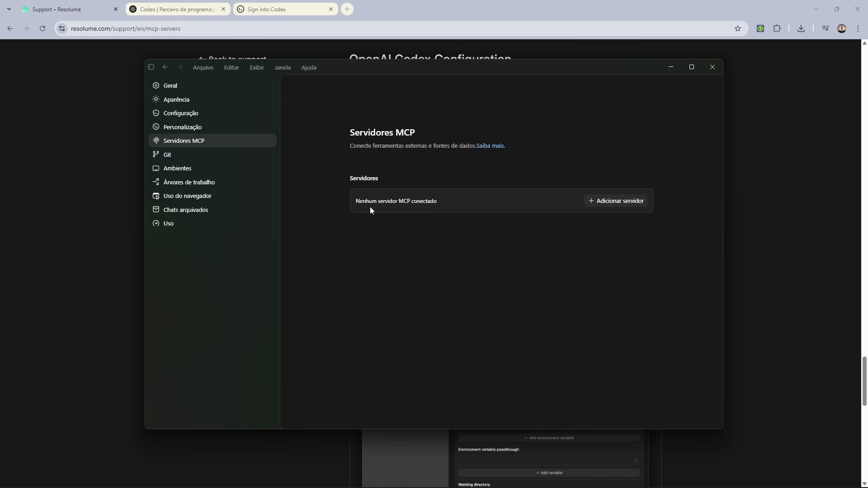
pyautogui.click(602, 200)
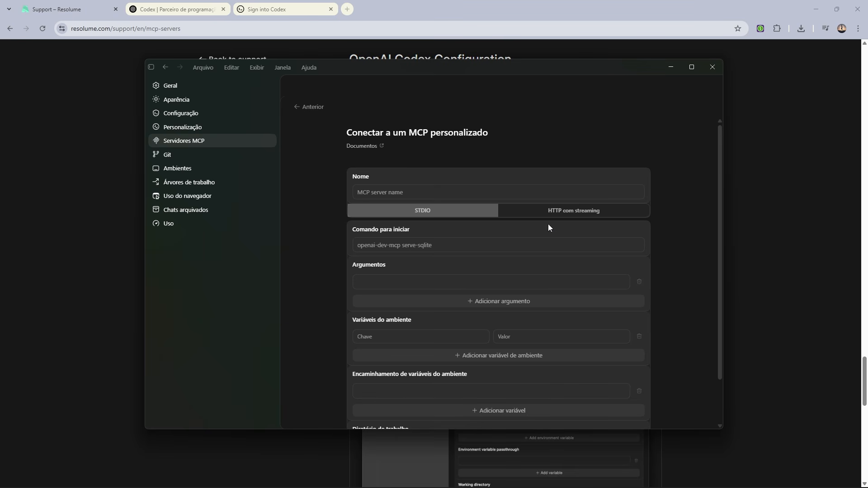
pyautogui.click(482, 249)
pyautogui.hotkey('ctrl', 'v')
pyautogui.scroll(-2, 482, 251)
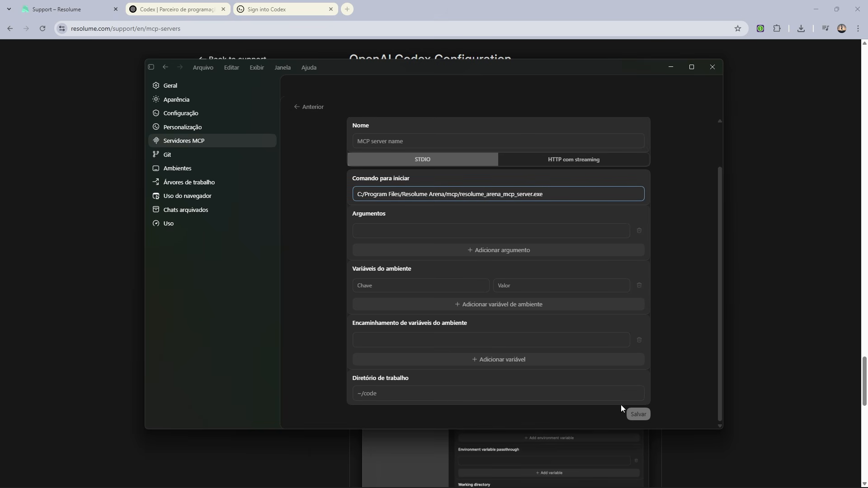
# Step: Name the custom MCP server "Resolume Arena MCP" and save it
pyautogui.click(403, 142)
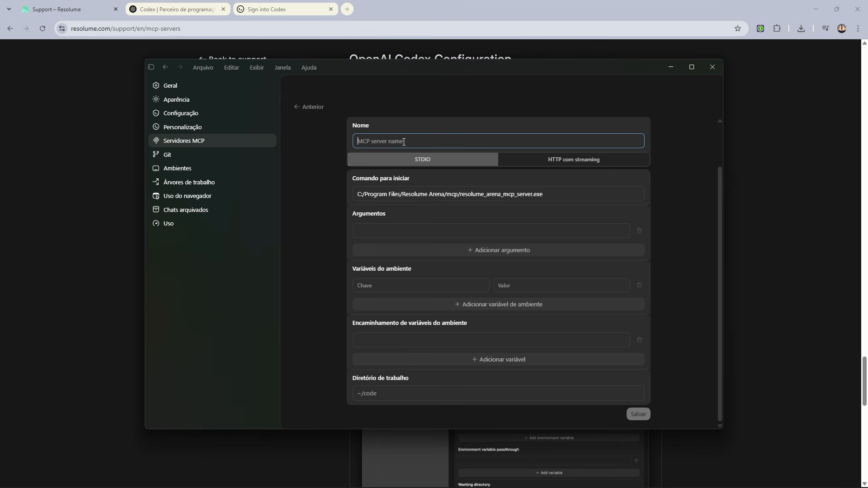
pyautogui.write('Resolu')
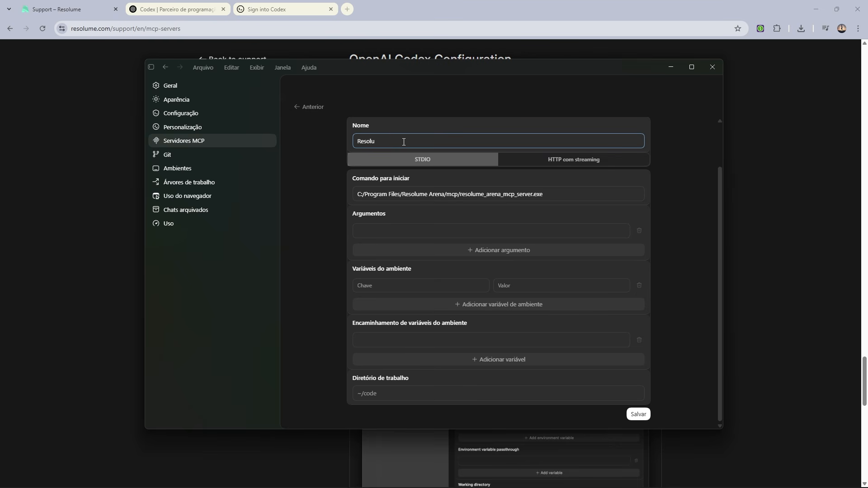
pyautogui.write('eme Arena MCP')
pyautogui.click(638, 414)
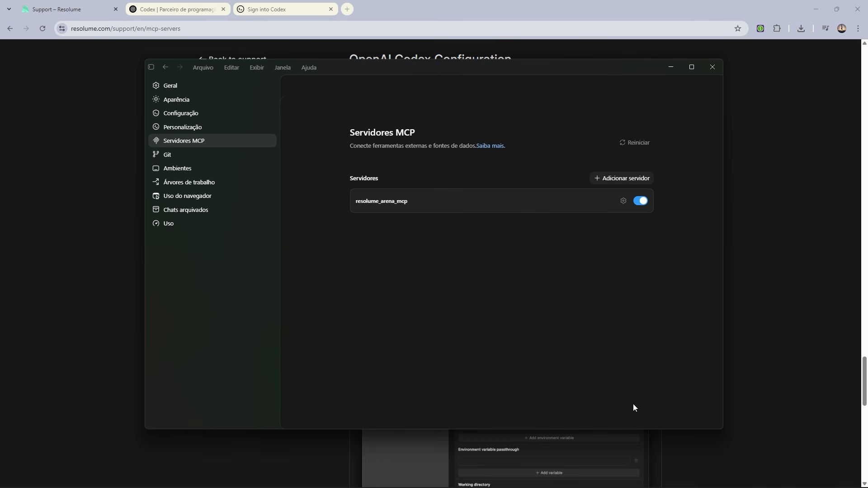
# Step: Start a second custom MCP server and select the Windows path to the Wire MCP executable on Resolume's support page for copying
pyautogui.click(627, 179)
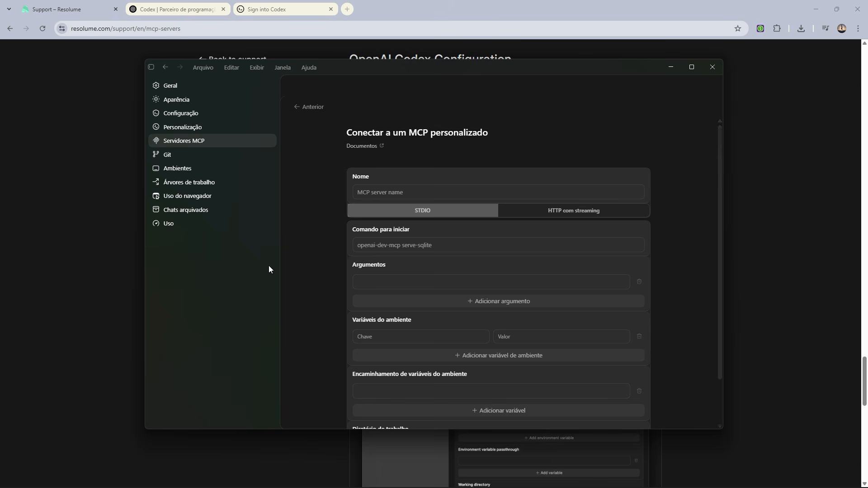
pyautogui.click(77, 198)
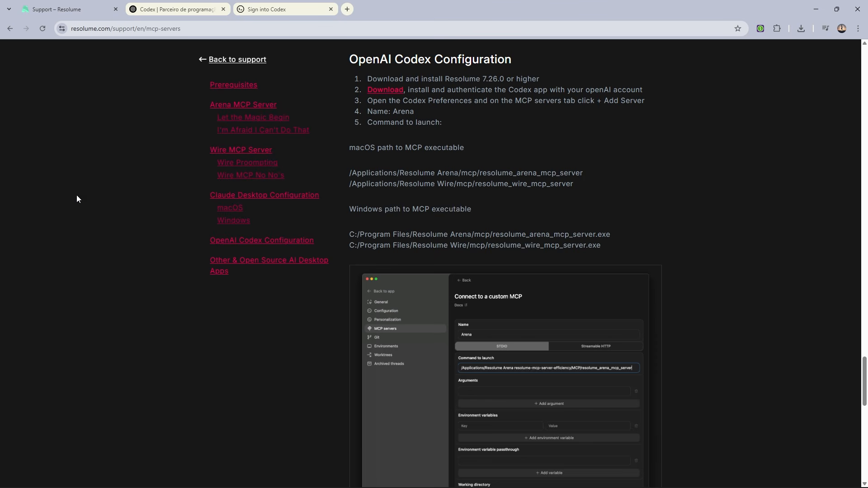
pyautogui.tripleClick(488, 250)
pyautogui.hotkey('ctrl', 'c')
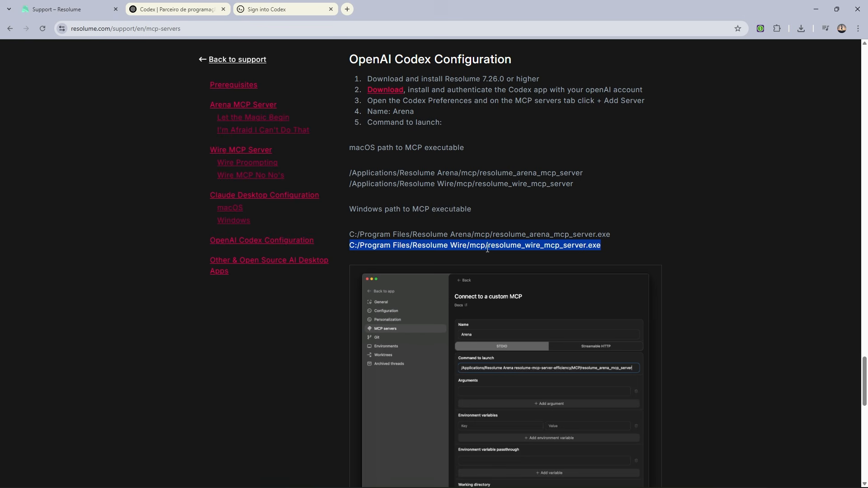
# Step: Back in Codex, save the new server as "Resolume Wire MCP" with launch command C:/Program Files/Resolume Wire/mcp/resolume_wire_mcp_server.exe
pyautogui.moveTo(216, 485)
pyautogui.click(174, 478)
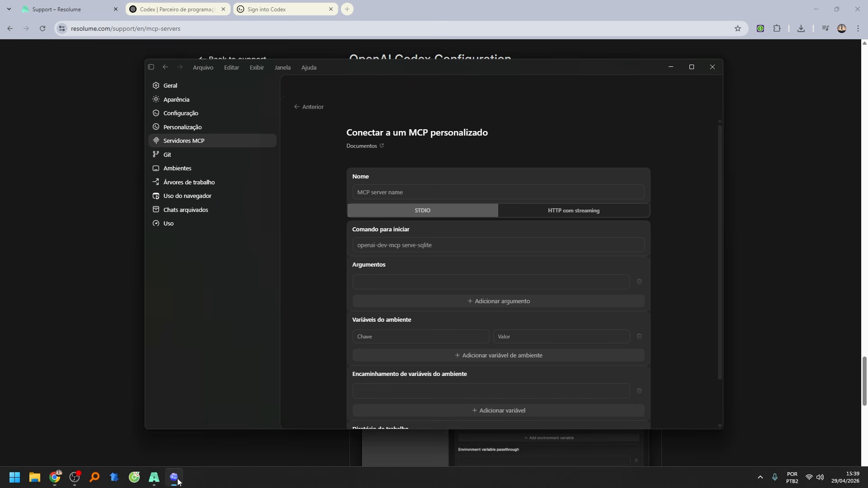
pyautogui.click(405, 187)
pyautogui.write('Resolume A')
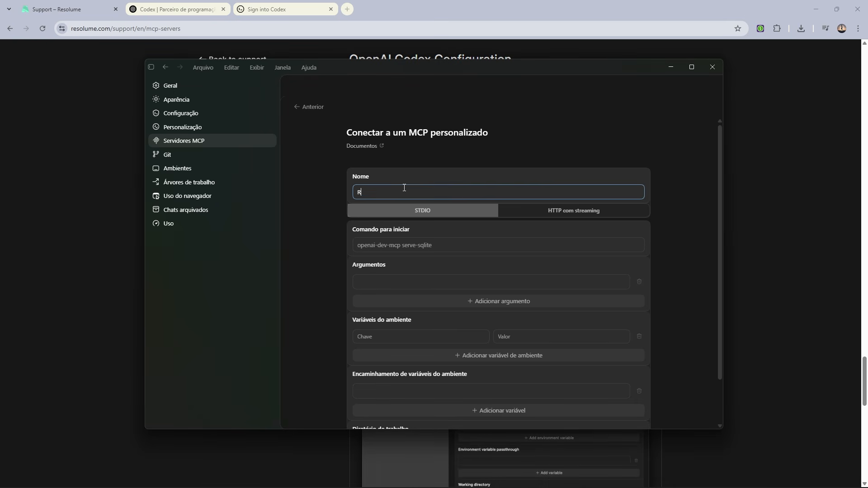
pyautogui.press('BackSpace')
pyautogui.write('Wire MCP')
pyautogui.click(424, 244)
pyautogui.hotkey('ctrl', 'v')
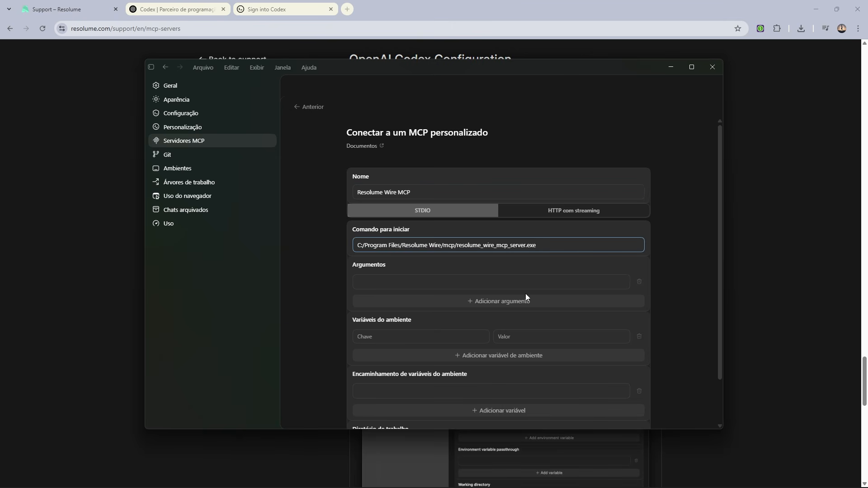
pyautogui.scroll(-1, 679, 313)
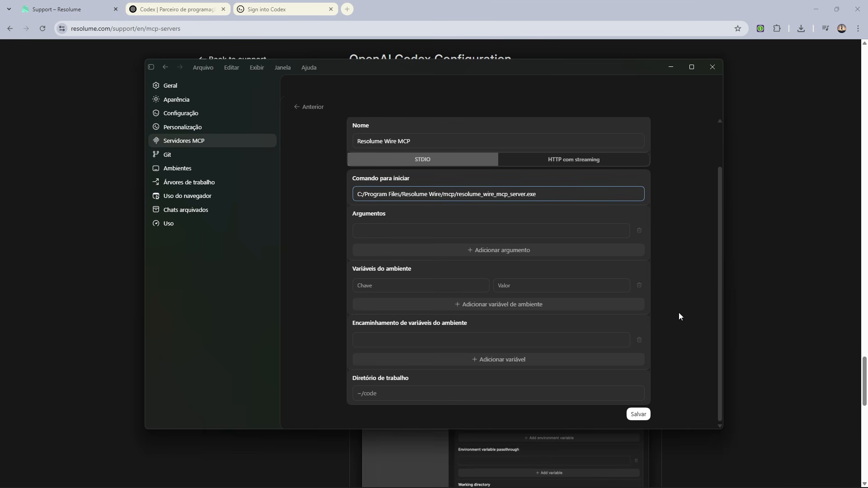
pyautogui.click(634, 414)
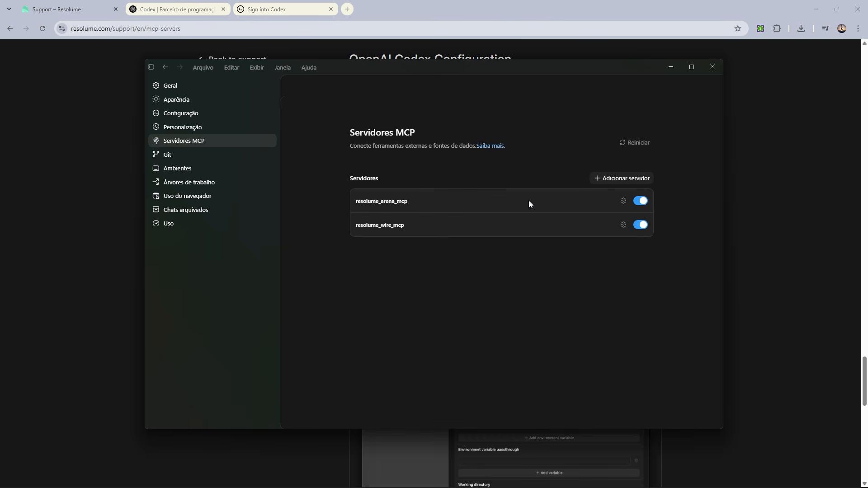
# Step: Leave the settings to configure the agent sandbox, and send the chat prompt "Testar servidor MCP do Resolume Arena"
pyautogui.click(164, 68)
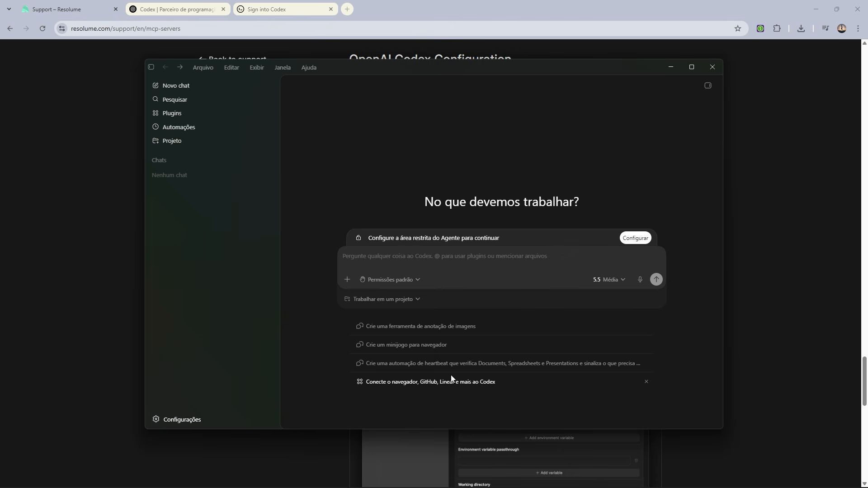
pyautogui.click(634, 239)
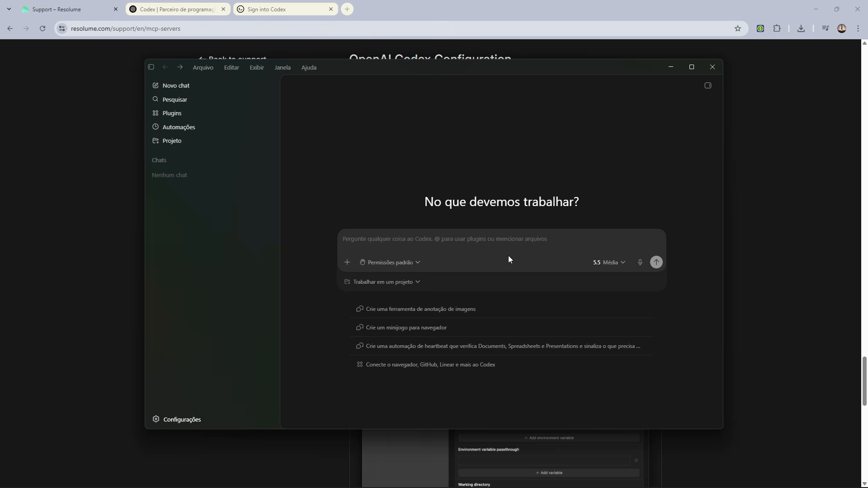
pyautogui.write('Testa')
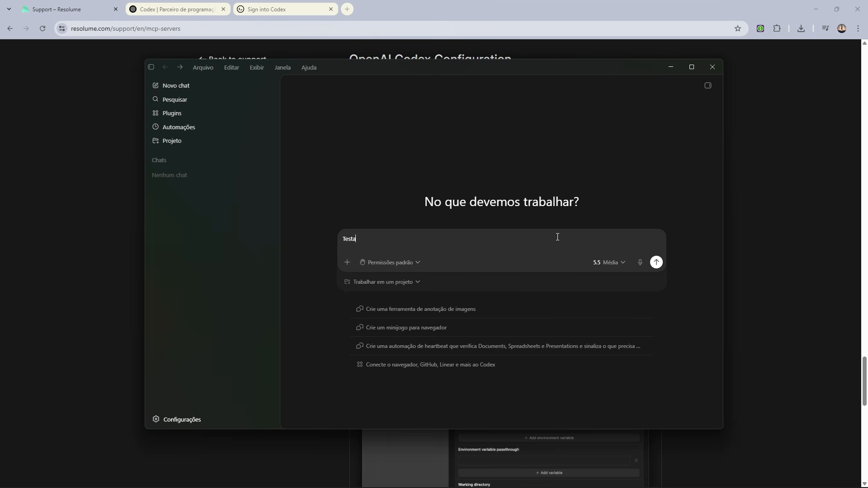
pyautogui.write('r servidor MCP do Resolume Arena')
pyautogui.press('Return')
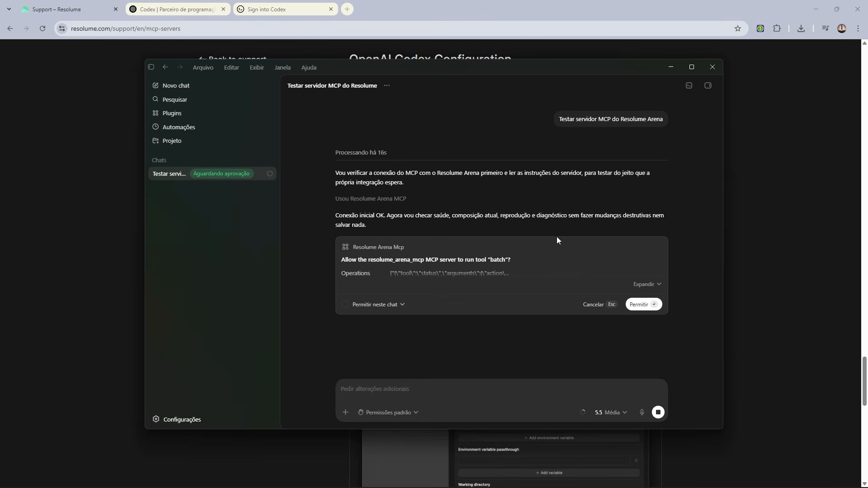
# Step: Allow the resolume_arena_mcp server to run the requested "batch" and "transport" tools
pyautogui.click(634, 304)
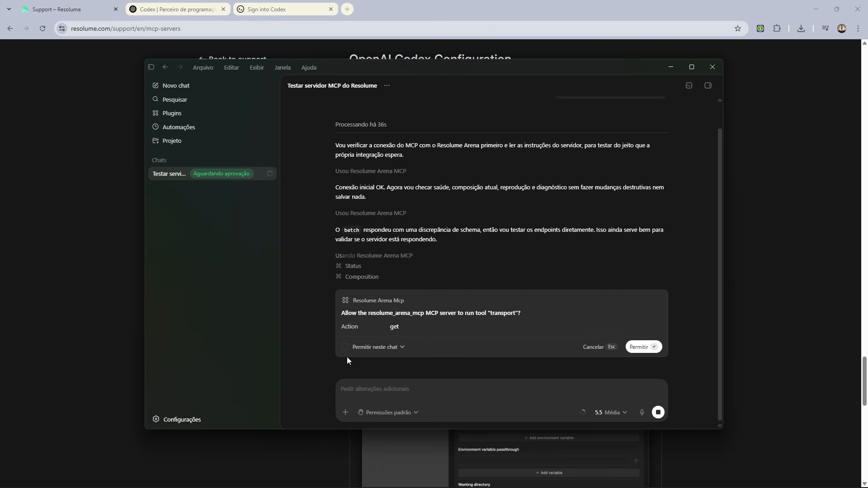
pyautogui.click(635, 346)
pyautogui.click(635, 346)
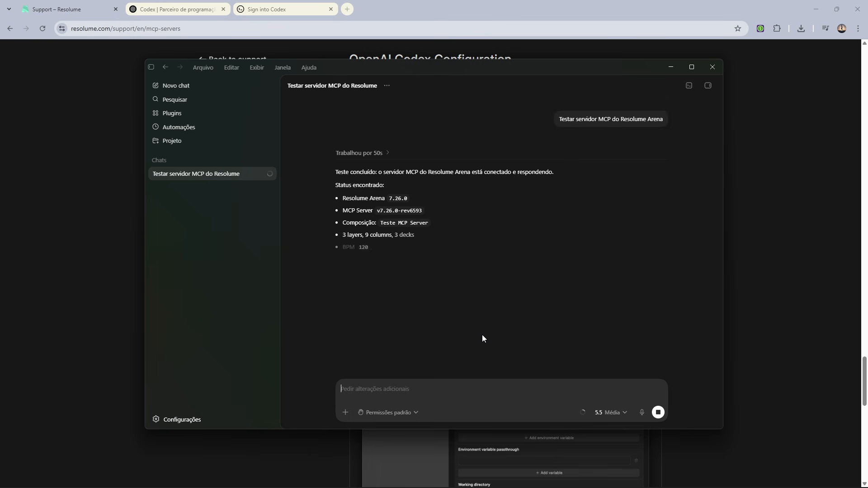
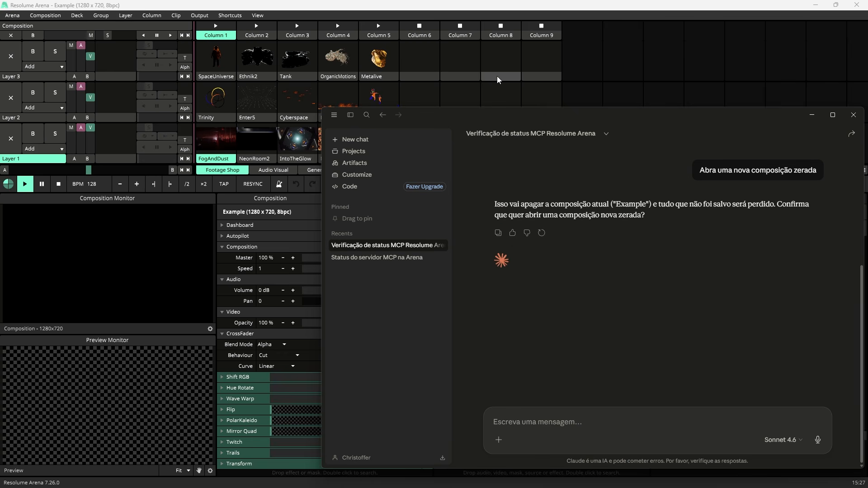
# Step: In the Claude chat, send the reply "Salve a atual e abra uma nova"
pyautogui.write('Salve')
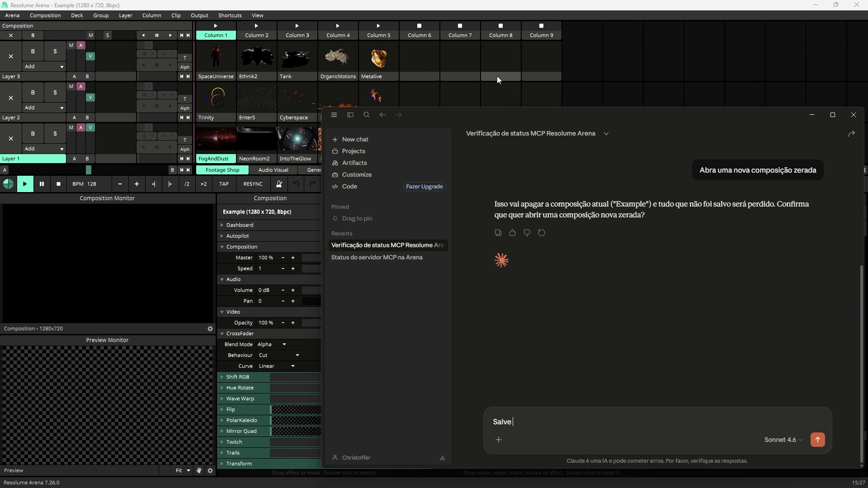
pyautogui.write(' a atual e abra uma nova')
pyautogui.press('Return')
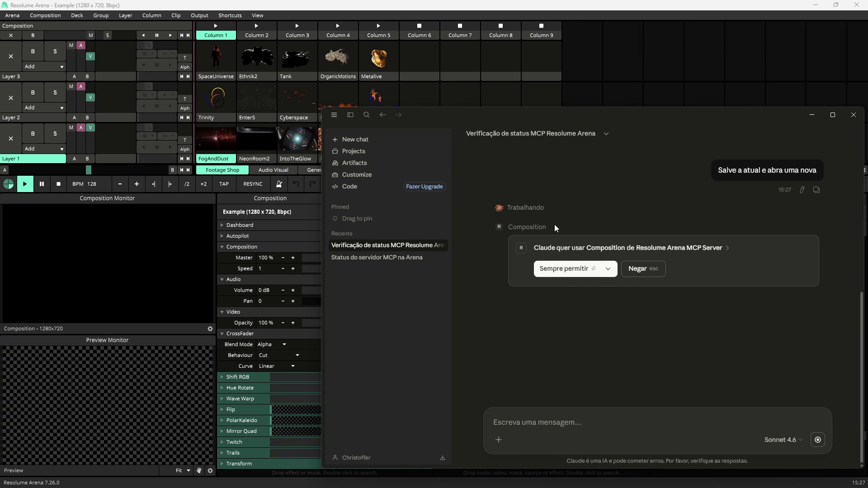
# Step: Always allow the Composition tool of Resolume Arena MCP Server and confirm saving the "Example" composition with "Sim"
pyautogui.click(572, 269)
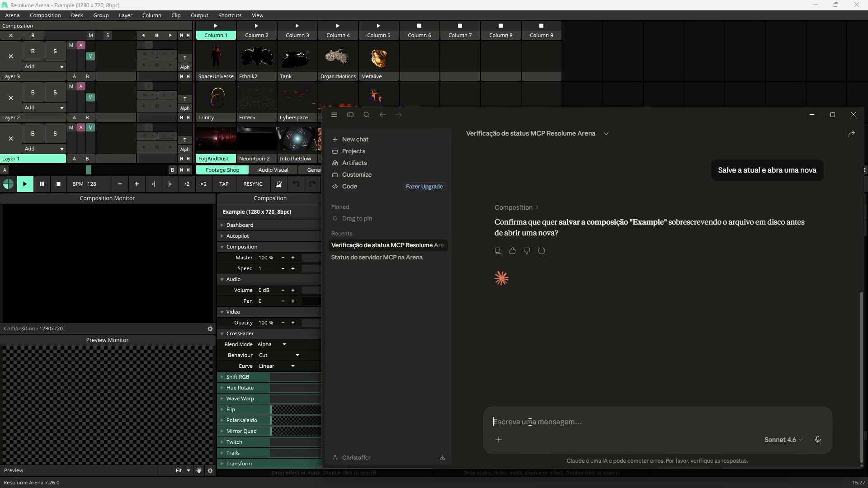
pyautogui.write('Sim')
pyautogui.press('Return')
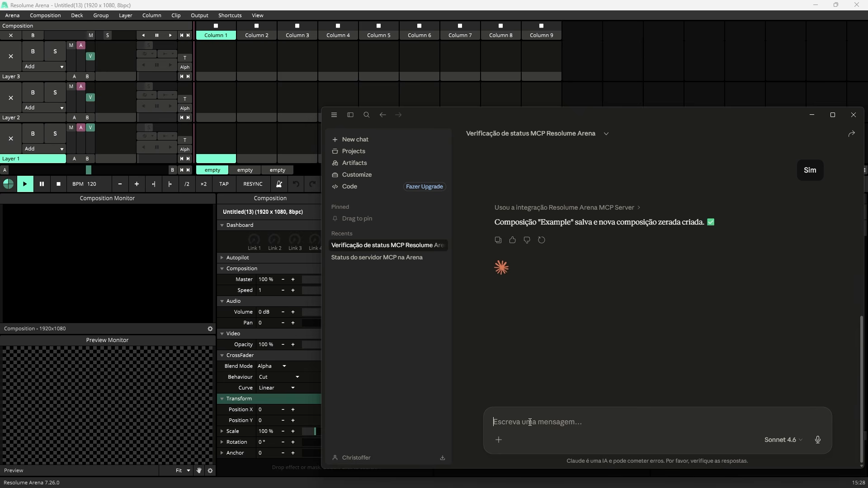
pyautogui.click(315, 4)
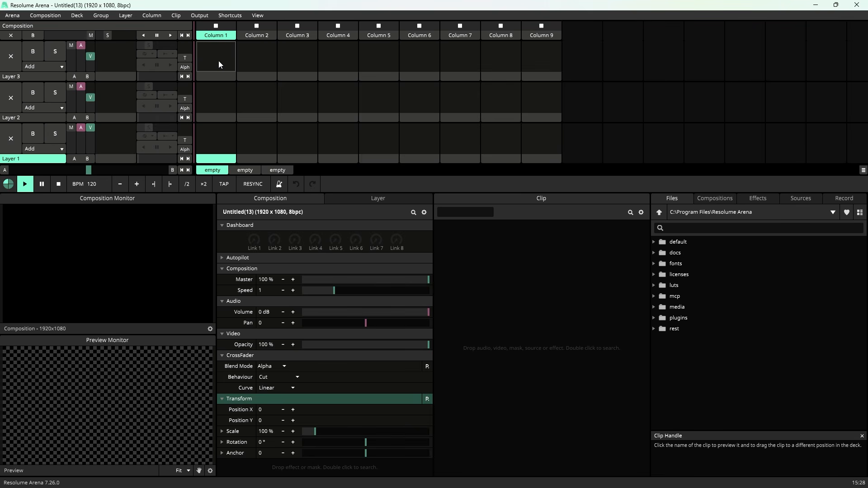
pyautogui.click(46, 15)
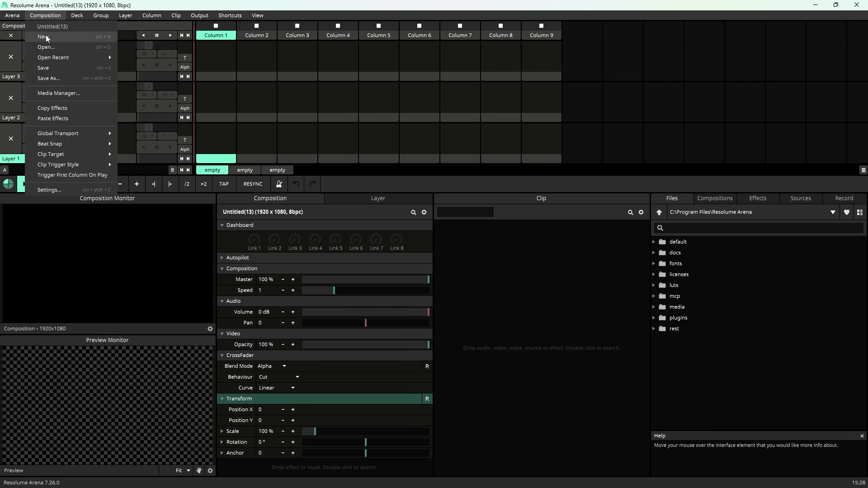
pyautogui.moveTo(65, 58)
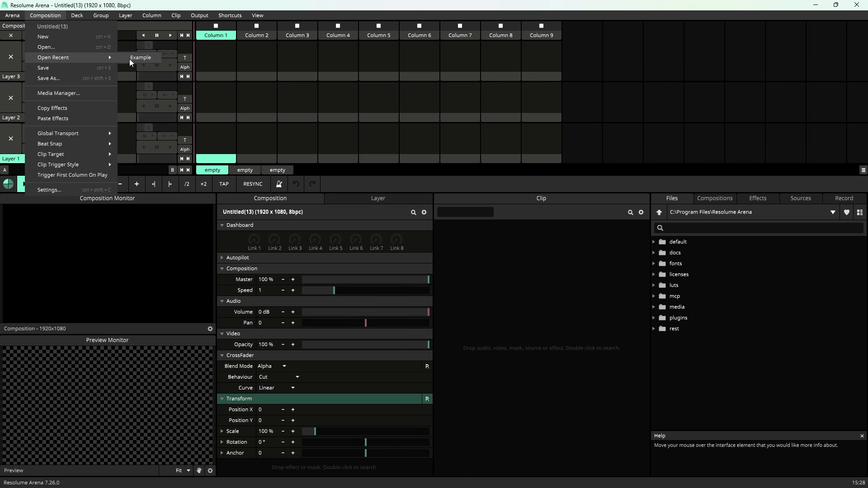
pyautogui.click(130, 59)
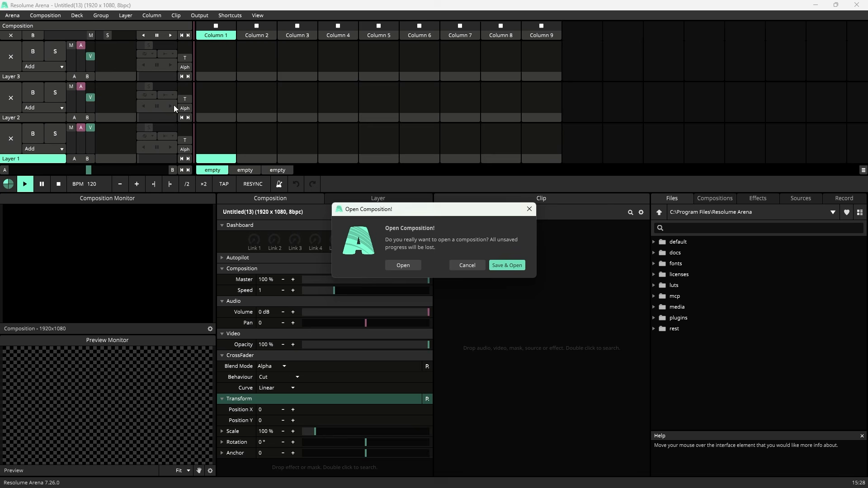
pyautogui.click(499, 265)
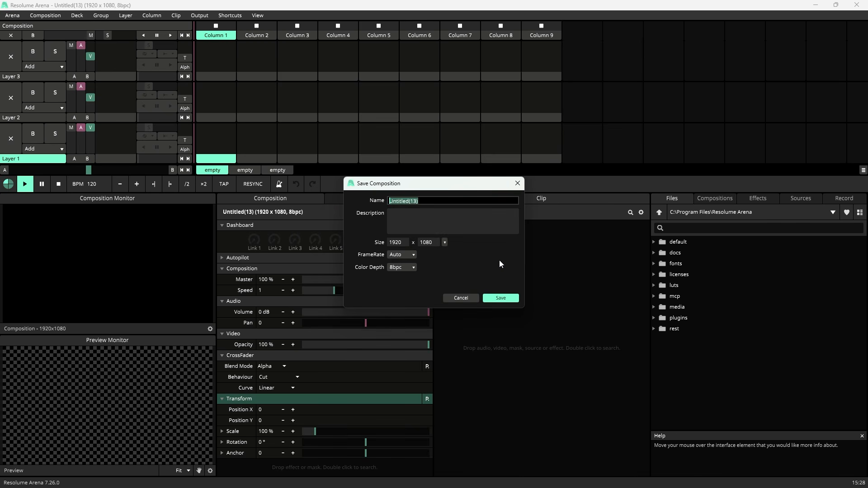
pyautogui.click(461, 298)
# Step: Back in Claude, send the prompt "Salve a composição atual como 'Teste MCP Server', deixe o frame rate em 30fps e o bitrate em 16bpc"
pyautogui.click(175, 477)
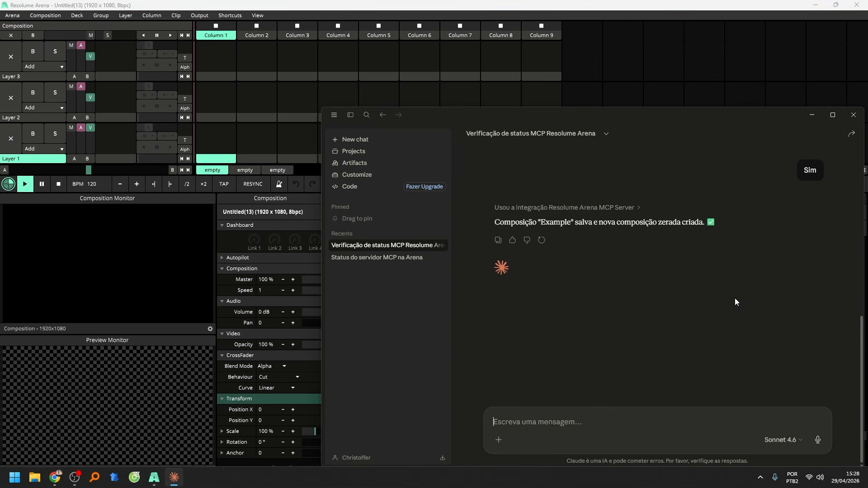
pyautogui.click(652, 427)
pyautogui.write('Salve a composição atua')
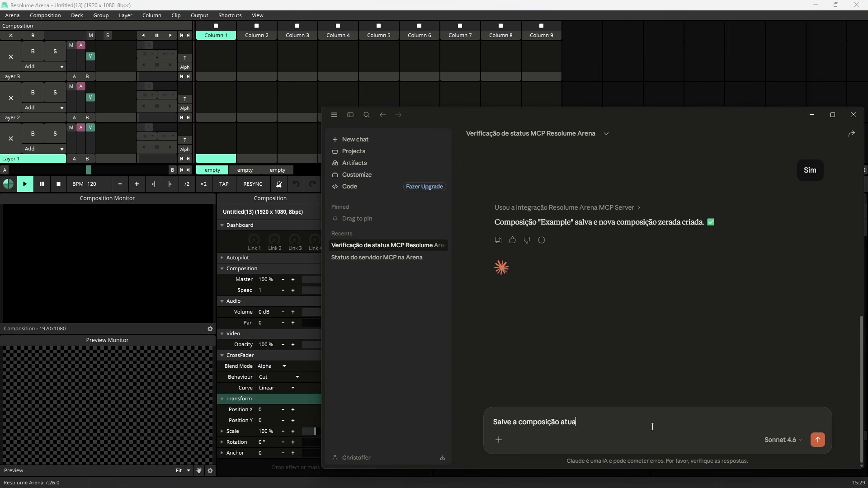
pyautogui.write('l como "Teste MCP Server", deixe o frame')
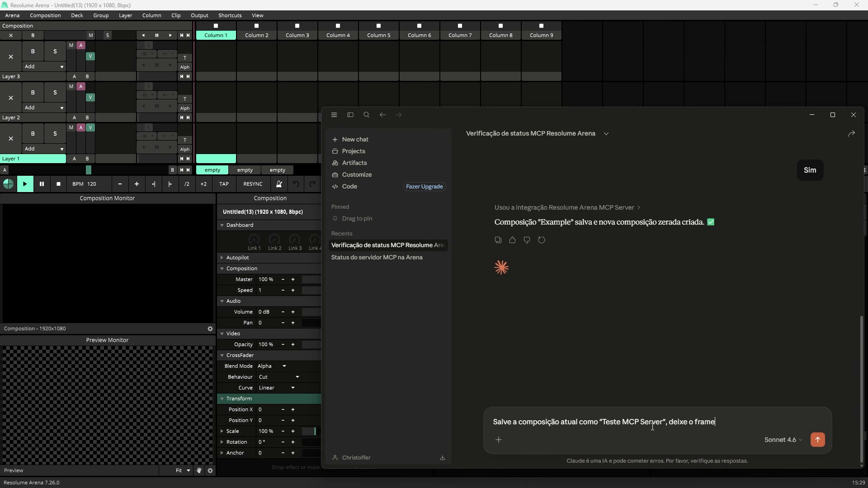
pyautogui.write(' rate em 30fps e o bitrate em 16bpc')
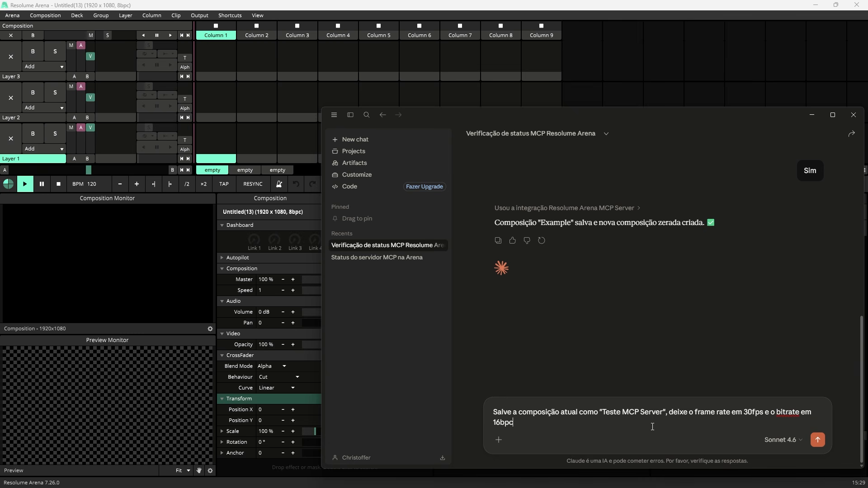
pyautogui.press('Return')
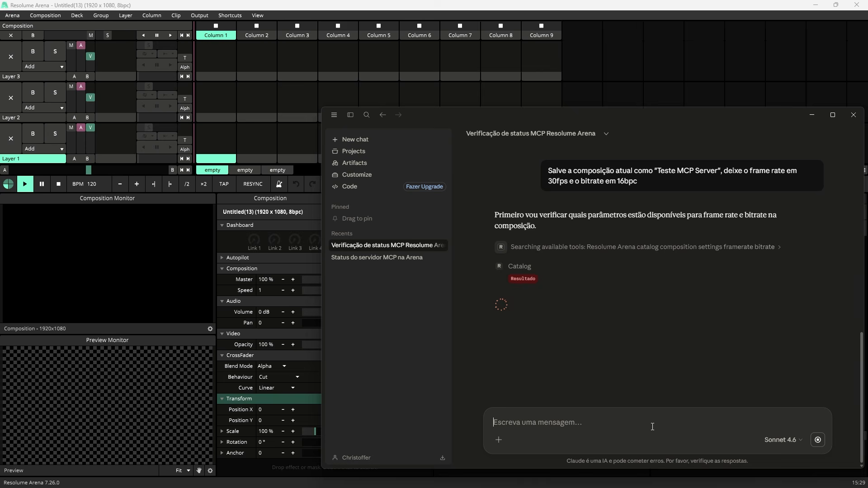
pyautogui.click(574, 343)
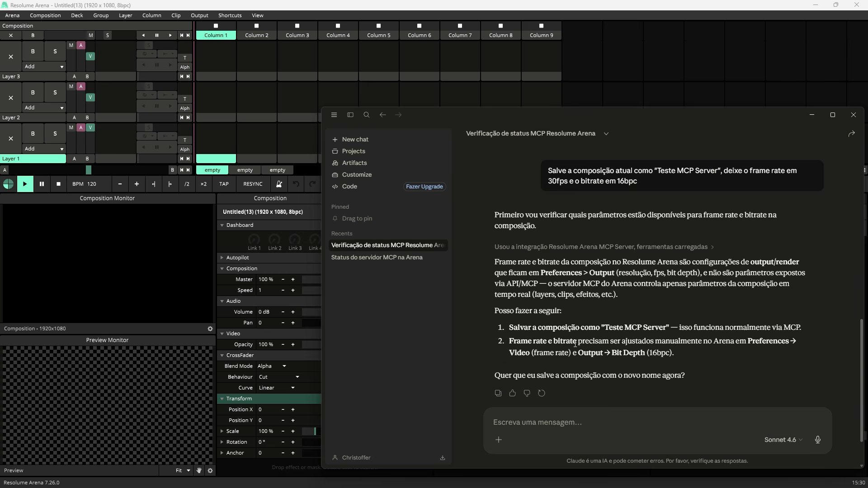
# Step: Reply in the chat: "Na verdade estou querendo que você salve o 'Composition' preferences e não tem nada a ver com Output"
pyautogui.write('Na verdade ')
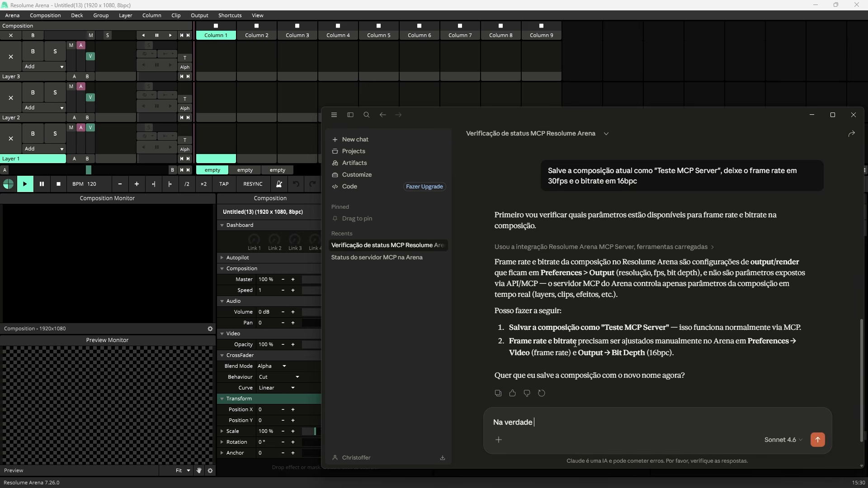
pyautogui.write('estou querendo que você salve o')
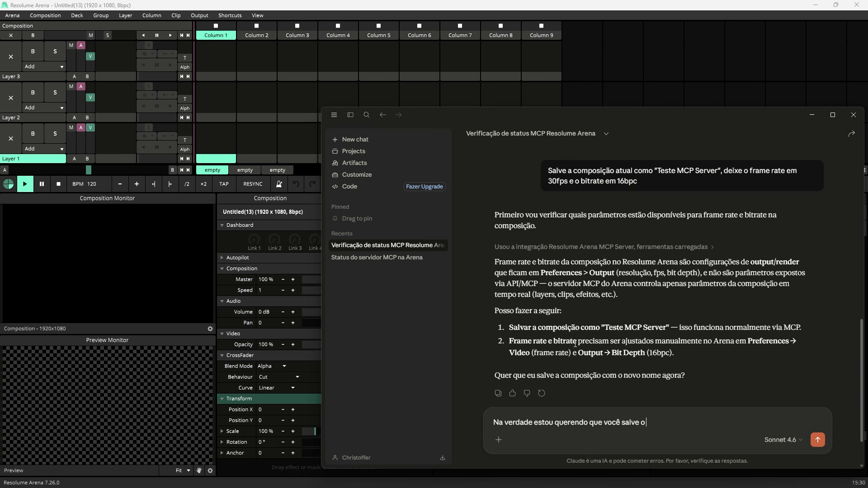
pyautogui.write(' “Composition” prefere')
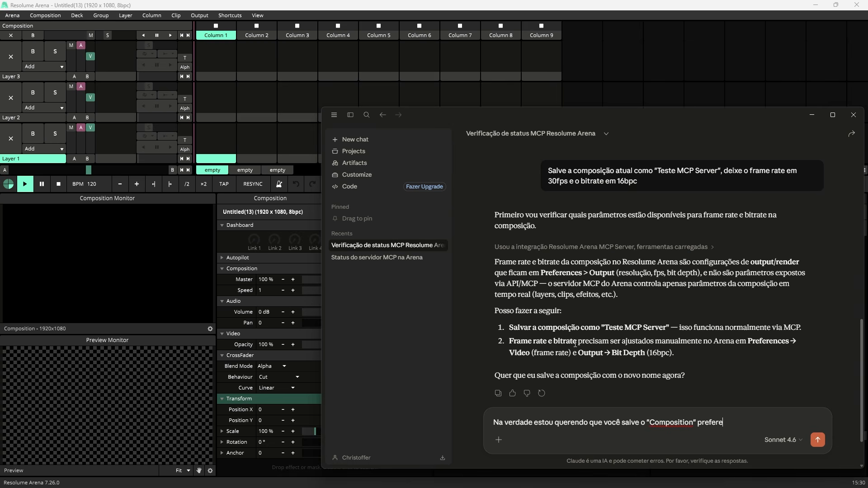
pyautogui.write('nces e não tem na')
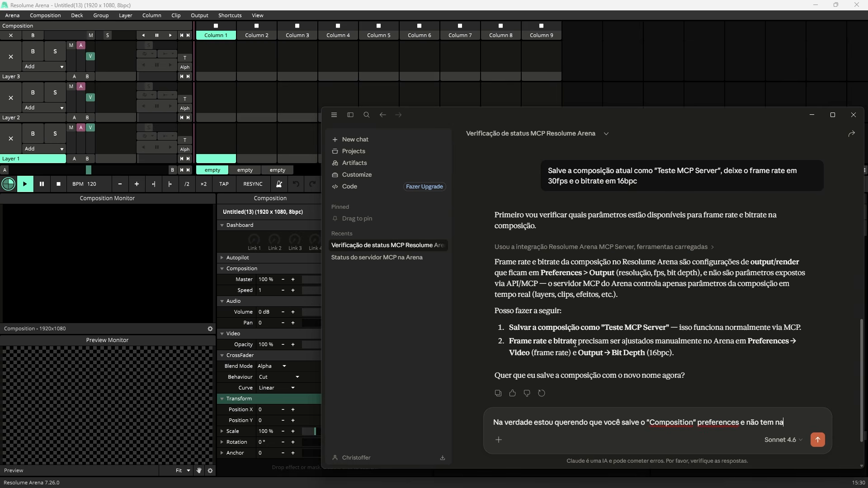
pyautogui.write('da a ver com Output')
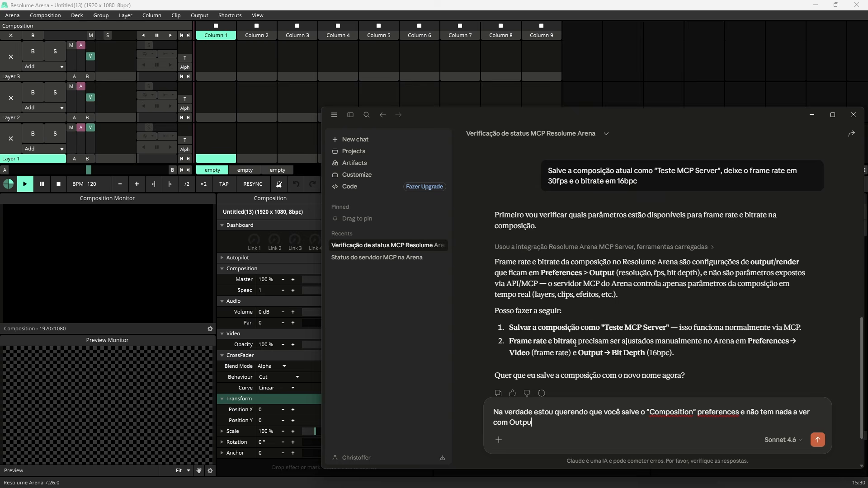
pyautogui.press('Return')
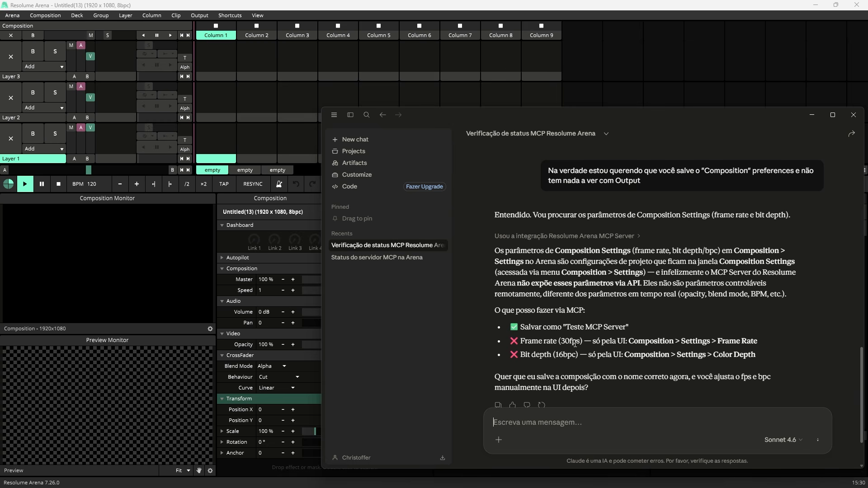
# Step: Send the reply "Pode salvar o nome" to have the composition saved under the requested name
pyautogui.write('Pode salvar')
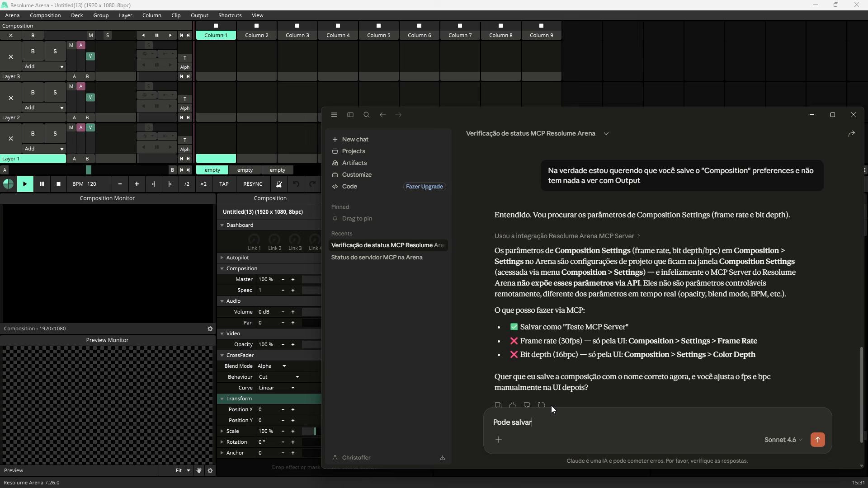
pyautogui.write(' o nome')
pyautogui.press('Return')
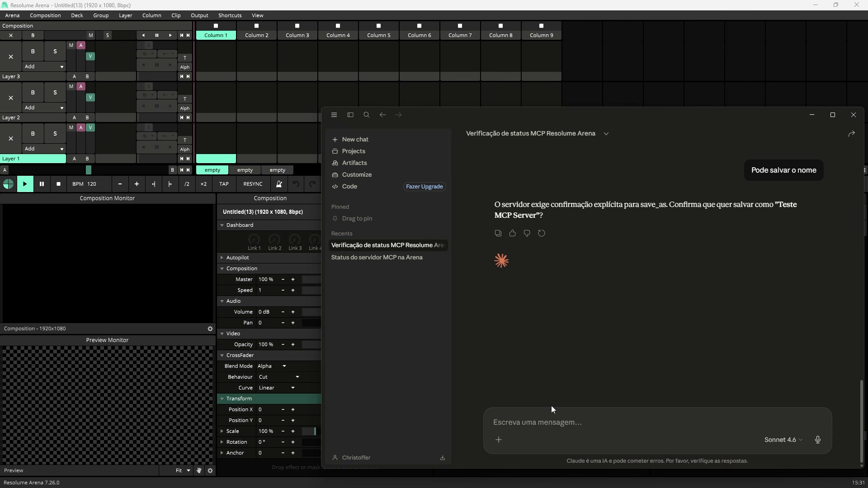
# Step: Confirm saving as "Teste MCP Server" with "Sim" and always allow the File tool of Resolume Arena MCP Server
pyautogui.write('Sim')
pyautogui.press('Return')
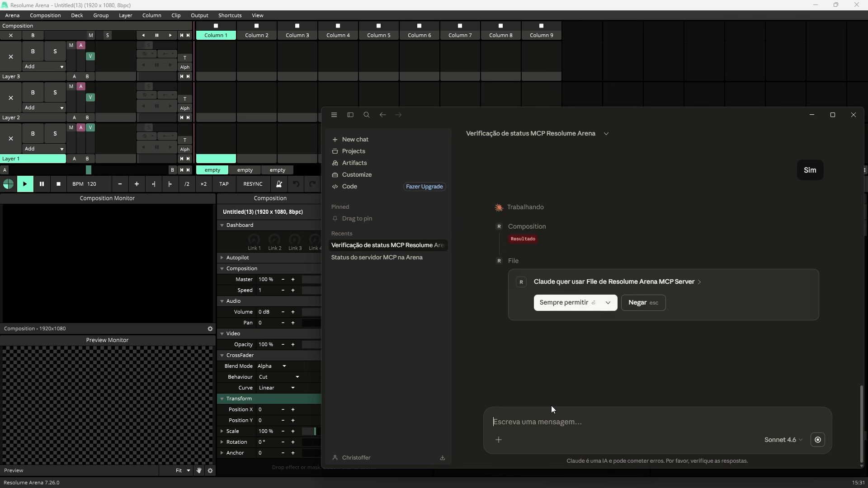
pyautogui.click(571, 303)
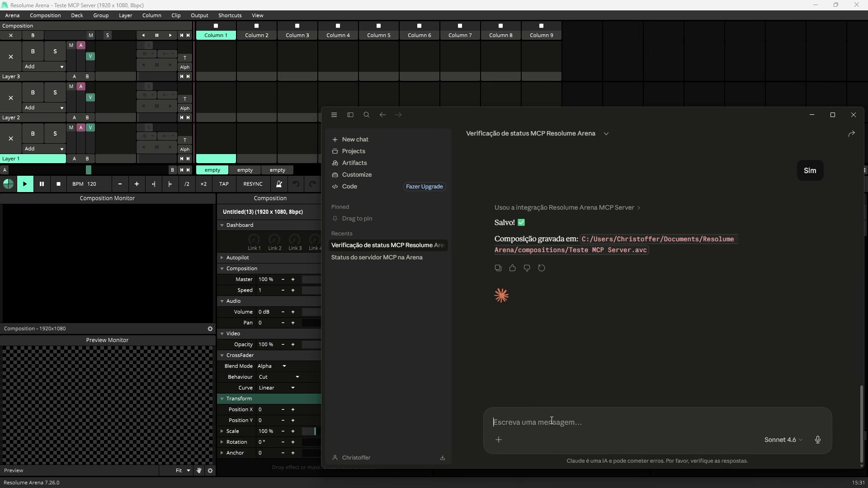
# Step: Request in Portuguese solid colors on layer 1, one per column: vermelho, azul, verde, amarelo, ciano, magenta; shorten the chat window to uncover the clips
pyautogui.write('Agora eu quero que')
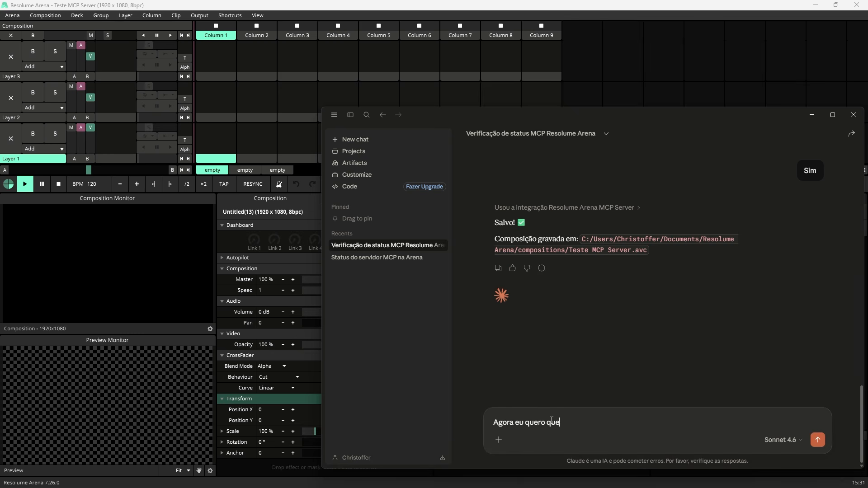
pyautogui.write(' você crie solid colors na layer 1. Crie um sólido em cada coluna')
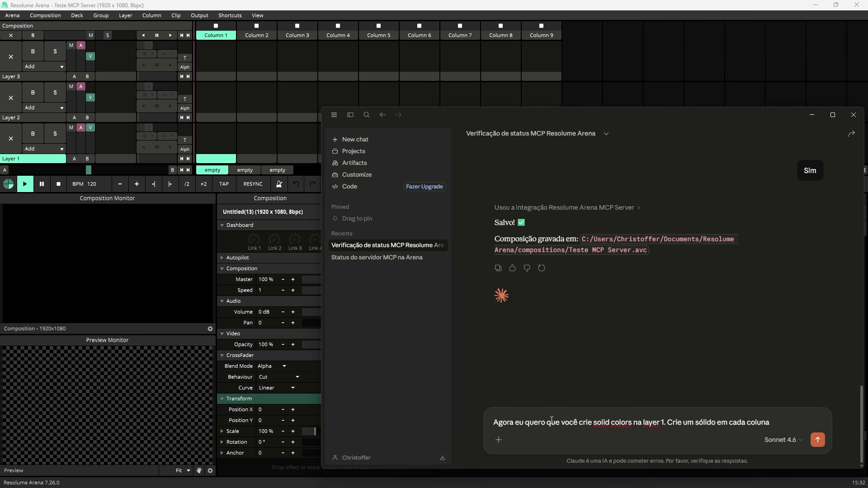
pyautogui.write(', um sólido vermelho, um')
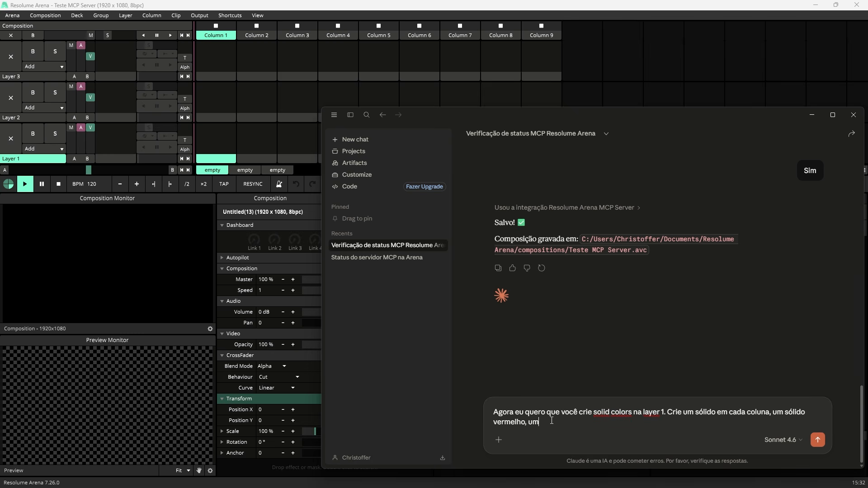
pyautogui.write(' azul, um verde, um amarelo, um ciano, e um magenta')
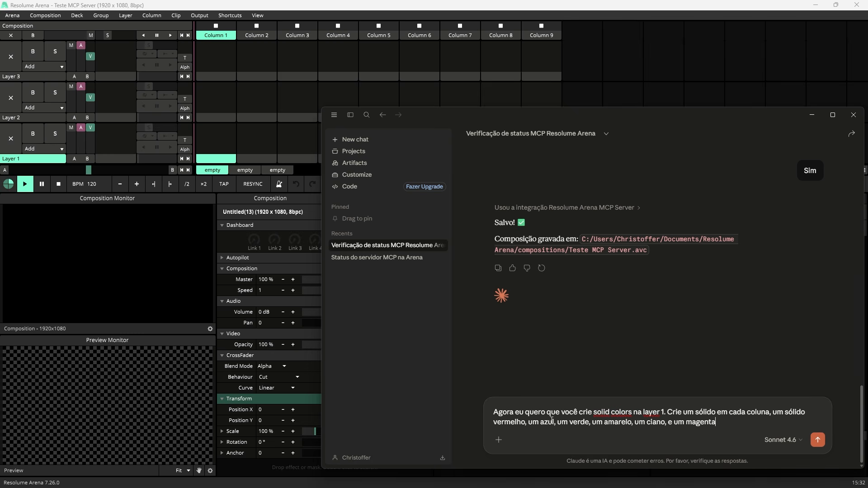
pyautogui.press('Return')
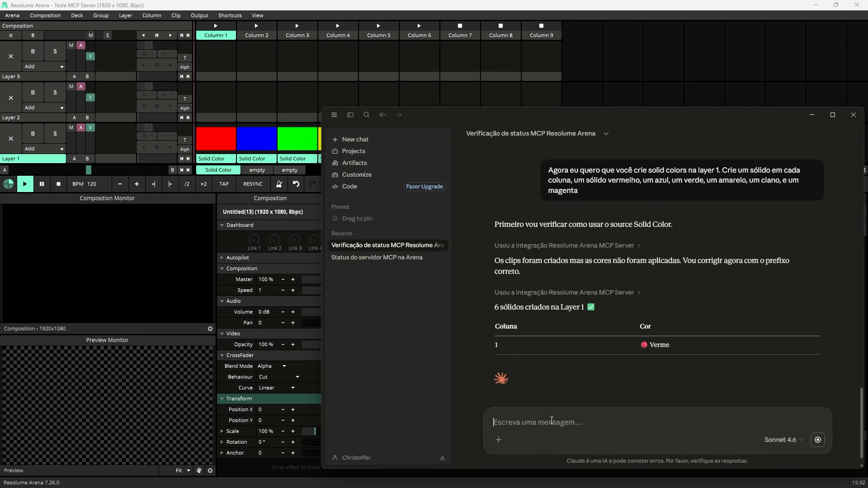
pyautogui.scroll(-3, 554, 352)
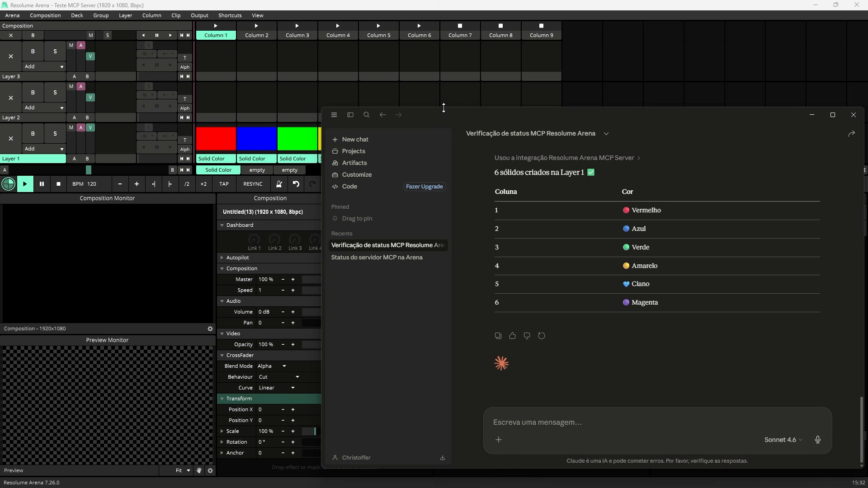
pyautogui.moveTo(443, 108); pyautogui.dragTo(451, 181)
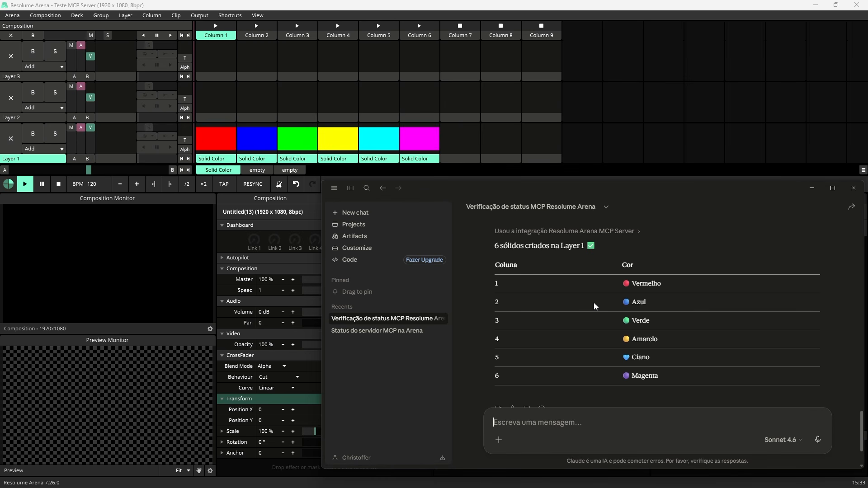
# Step: Send the prompt "Agora eu quero que você aplique o efeito Stripe Lines em todos esses solid colors com algum preset que você crie novo que fique interessante"
pyautogui.write('Agora eu q')
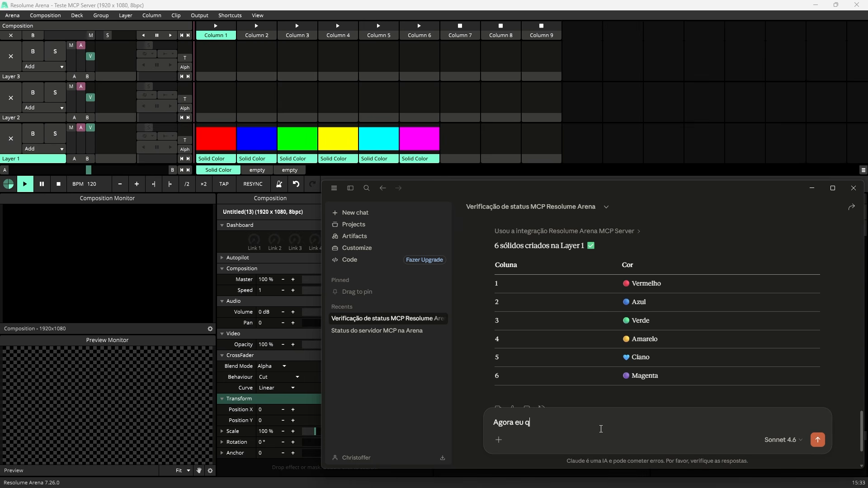
pyautogui.write('uero que você aplique o efeito Stripe')
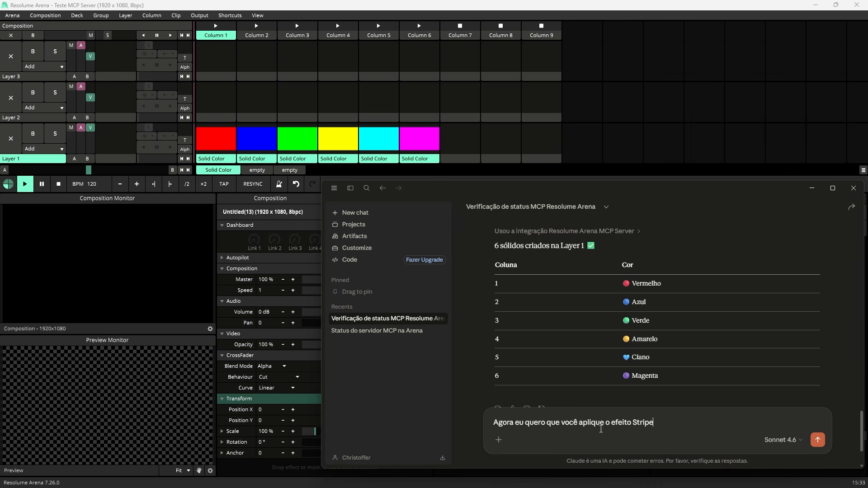
pyautogui.write(' Lines em todos esses solid co')
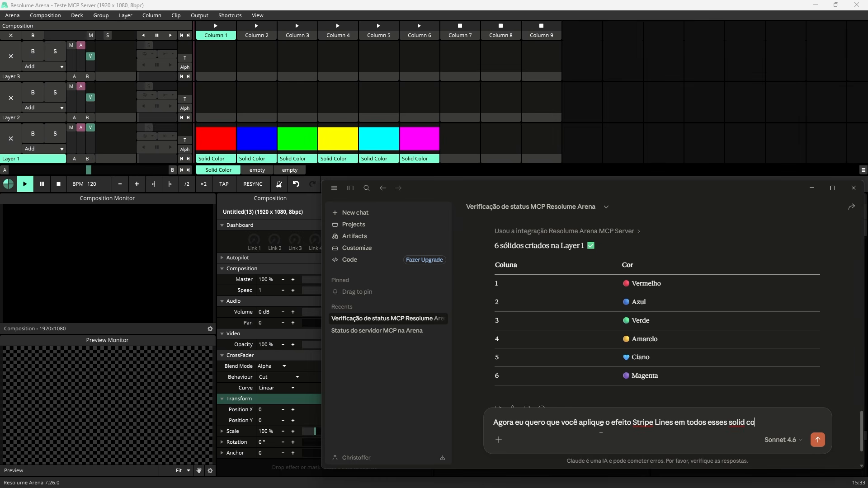
pyautogui.write('lors com algum preset que')
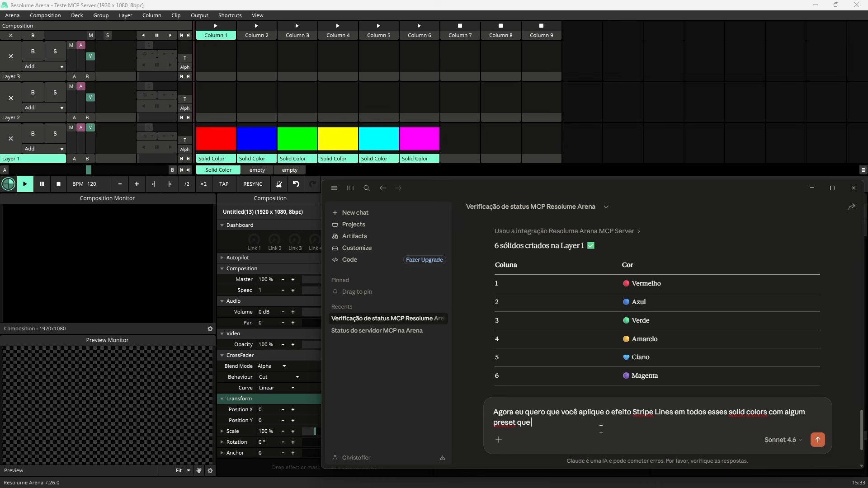
pyautogui.write(' você crie novo que fique')
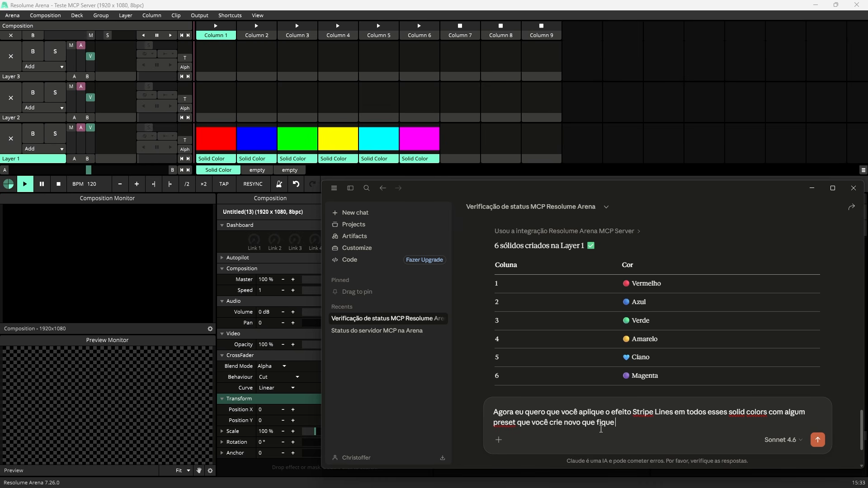
pyautogui.write(' interessante')
pyautogui.press('Return')
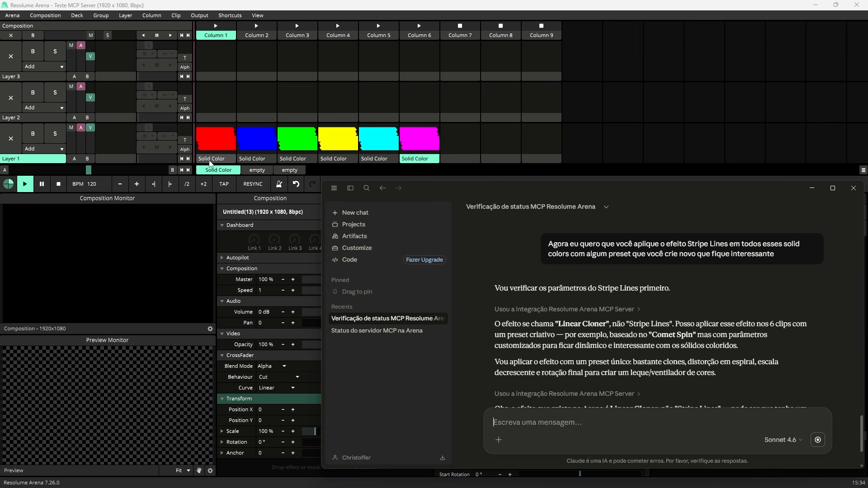
# Step: Trigger the Layer 1 solid color clips one after another in Resolume Arena to check the applied effect
pyautogui.click(206, 148)
pyautogui.click(245, 143)
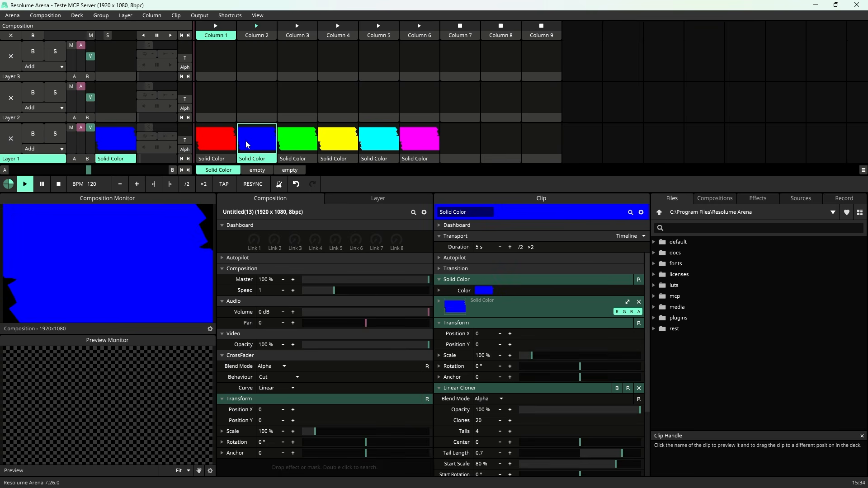
pyautogui.click(287, 141)
pyautogui.click(346, 141)
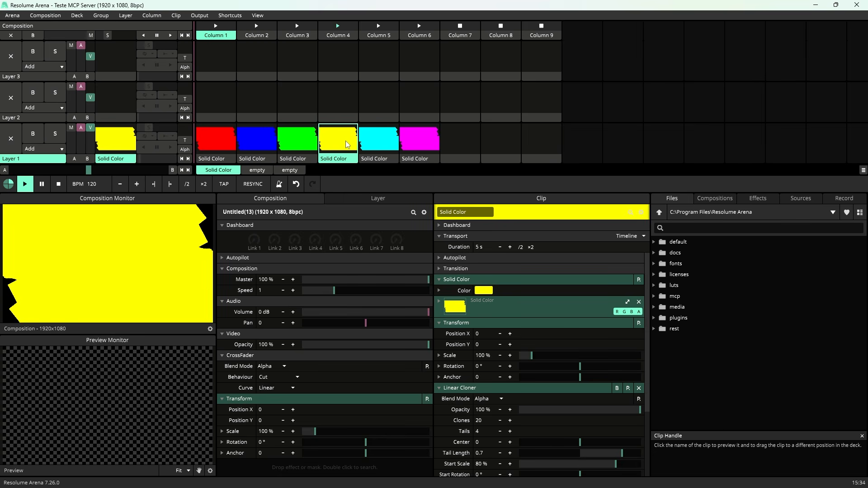
pyautogui.click(368, 140)
pyautogui.click(412, 139)
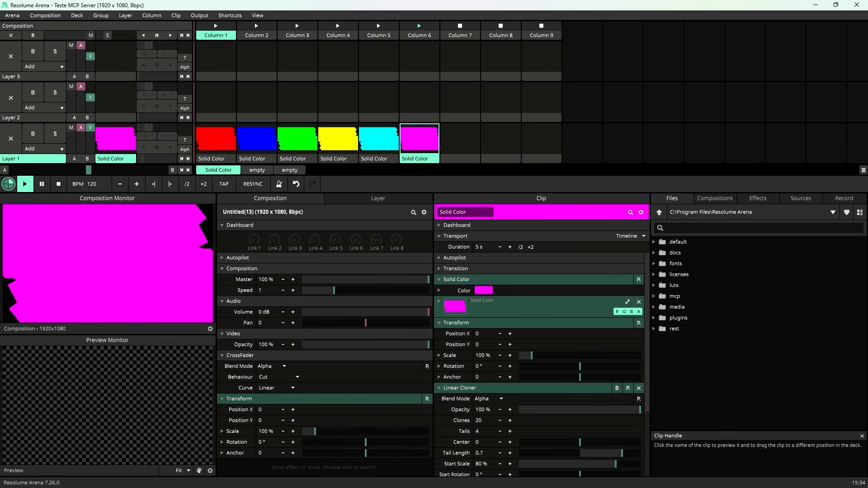
# Step: Return to Claude and write "Agora aplique algum efeito nesses solid que faça essas cores se mexer e também crie sombras e luz pra dar profundidade."
pyautogui.hotkey('alt', 'Tab')
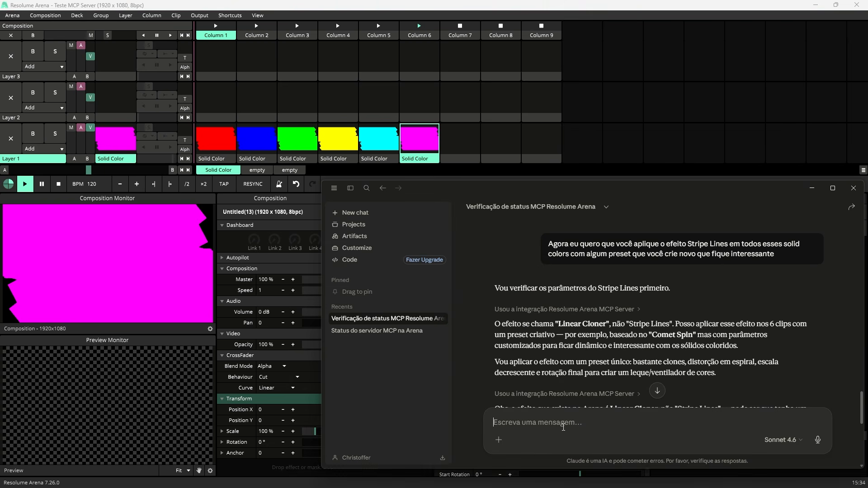
pyautogui.write('Agora apl')
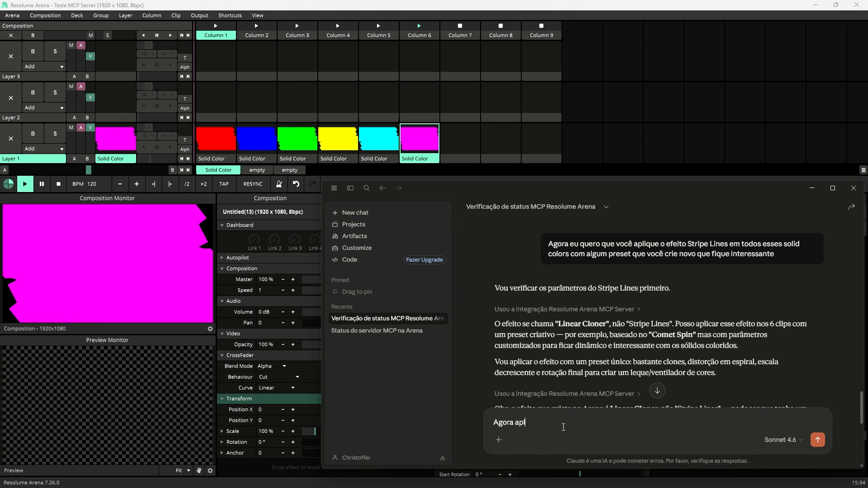
pyautogui.write('ique algum efeito nesses solid que faça ')
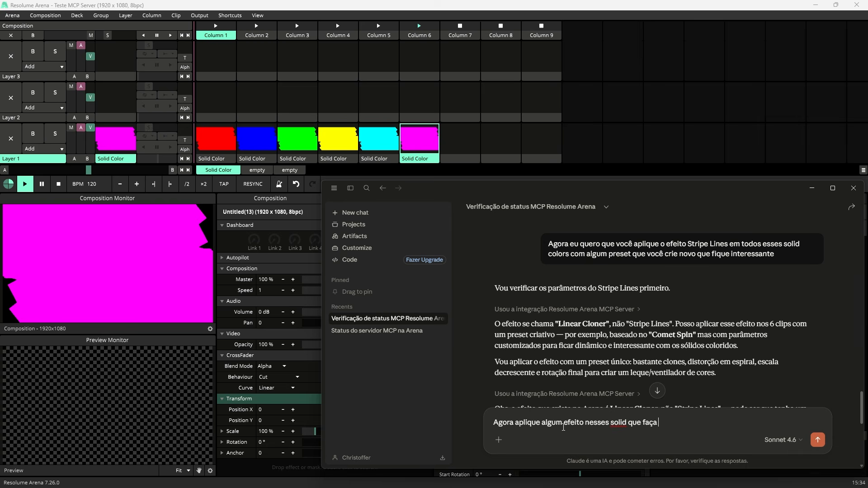
pyautogui.write('essas cores se mexer e também crie')
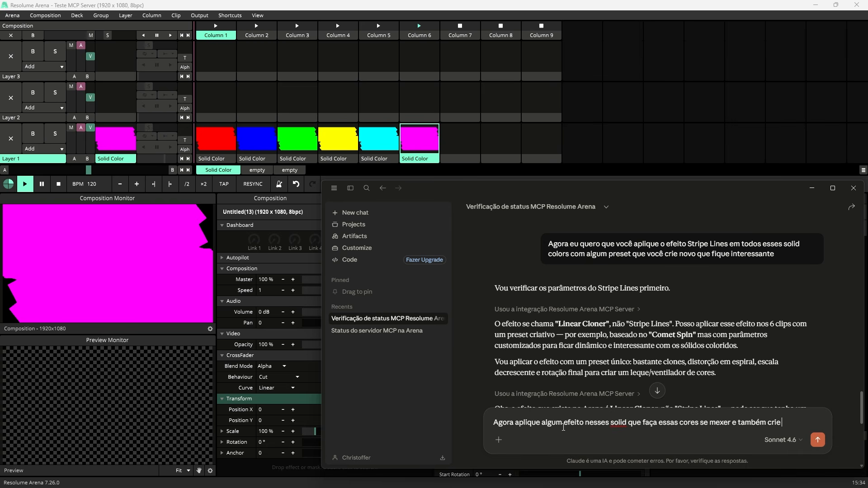
pyautogui.write(' sombras e luz pra fd')
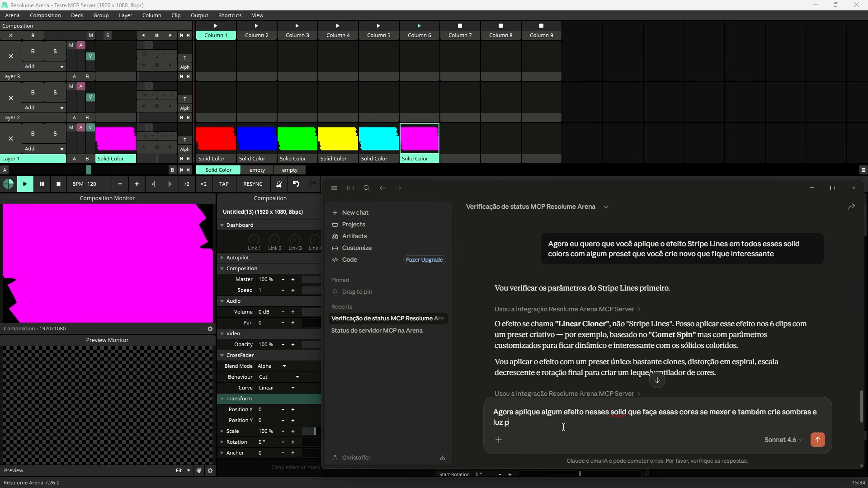
pyautogui.press('BackSpace')
pyautogui.press('BackSpace')
pyautogui.write('dar profundidade. Pode criar o')
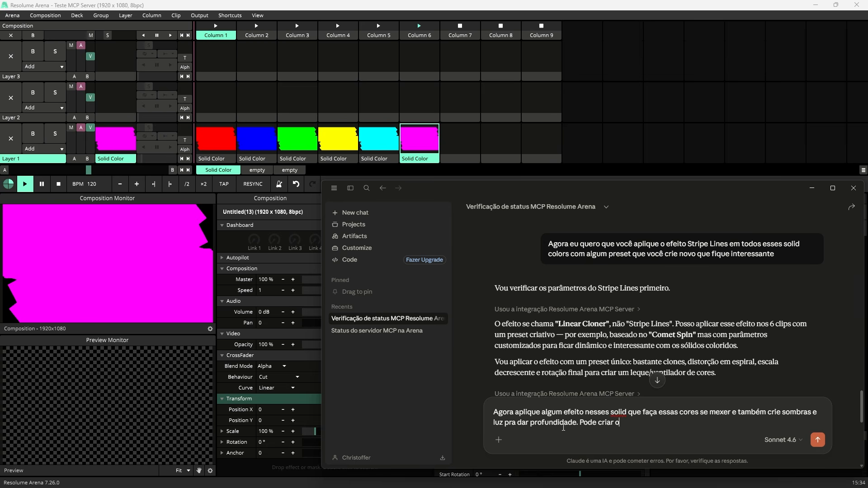
pyautogui.write(' efeito igualmente para todo')
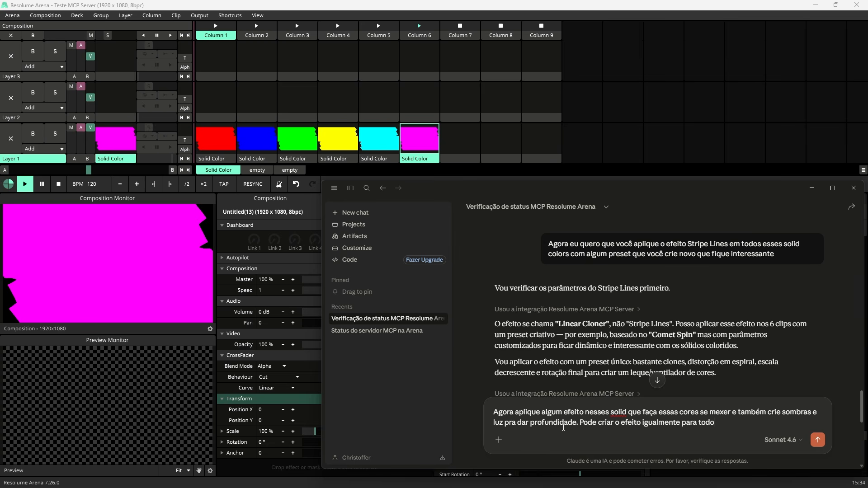
pyautogui.write('s')
# Step: Complete the prompt with "Pode criar o efeito igualmente para todos" and send it
pyautogui.press('Return')
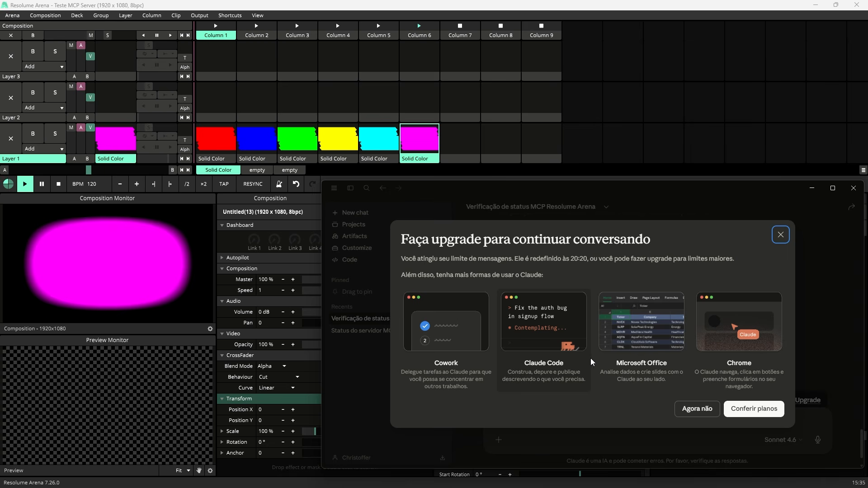
# Step: Decline the Claude upgrade offer and trigger the Layer 1 solid color clips in Resolume Arena to examine the new effects
pyautogui.click(689, 412)
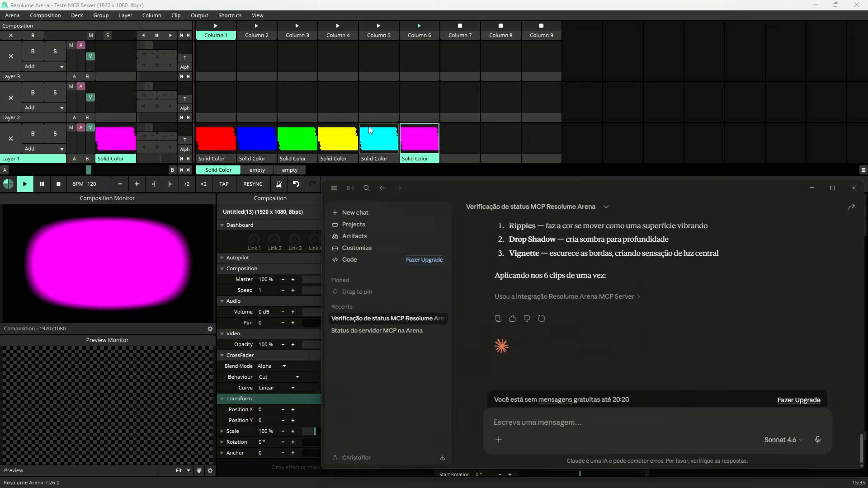
pyautogui.click(343, 132)
pyautogui.click(342, 133)
pyautogui.click(294, 146)
pyautogui.click(227, 146)
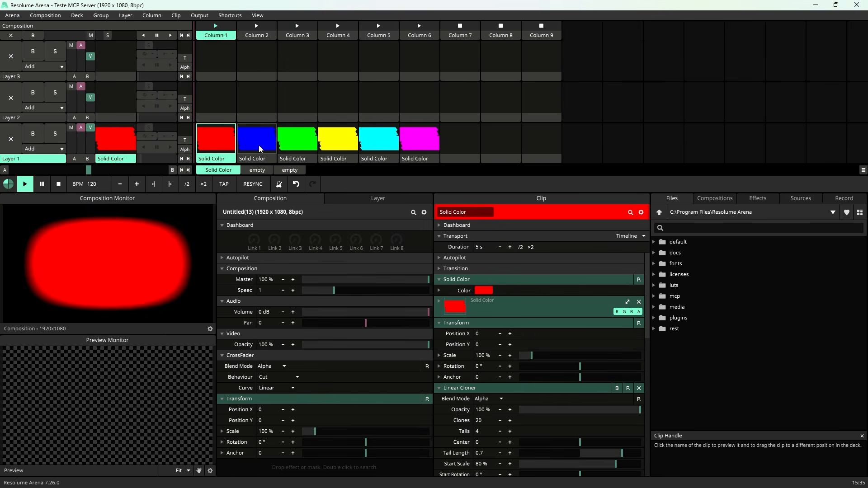
pyautogui.click(261, 145)
pyautogui.click(308, 141)
pyautogui.click(379, 138)
pyautogui.click(416, 135)
pyautogui.click(228, 140)
pyautogui.click(424, 137)
# Step: Switch to Codex and write in Portuguese: Colorize effects in Layer 3 columns 1 to 6, palette mode, three colors, always black first and white last
pyautogui.click(174, 484)
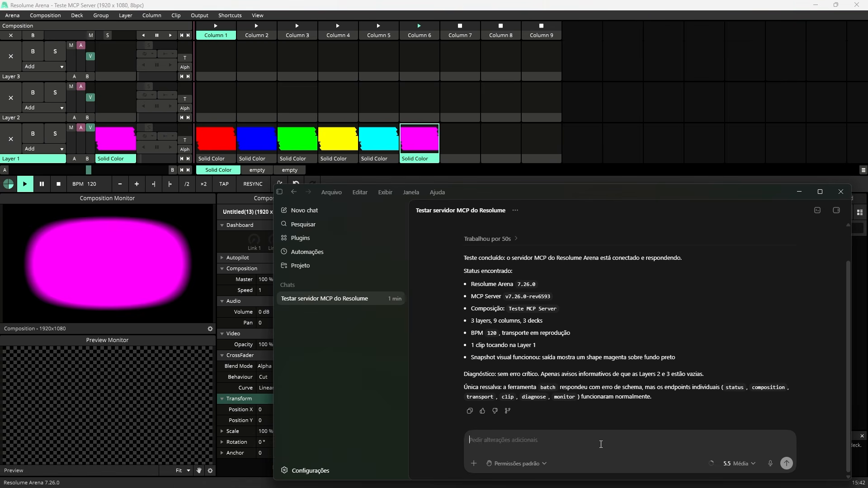
pyautogui.write('Crie efeitos de Colorize nas colunas 1')
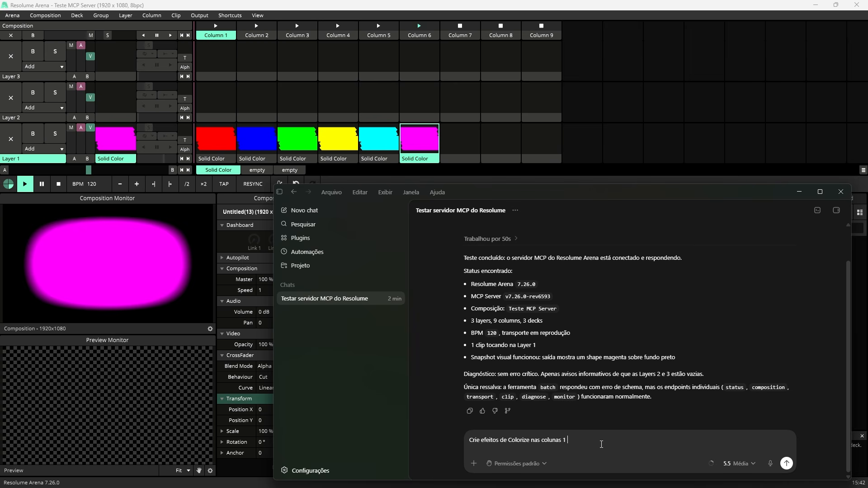
pyautogui.write(' a 6 da Layer 3. Eu quero que o efeito seja no modo palete e todos e')
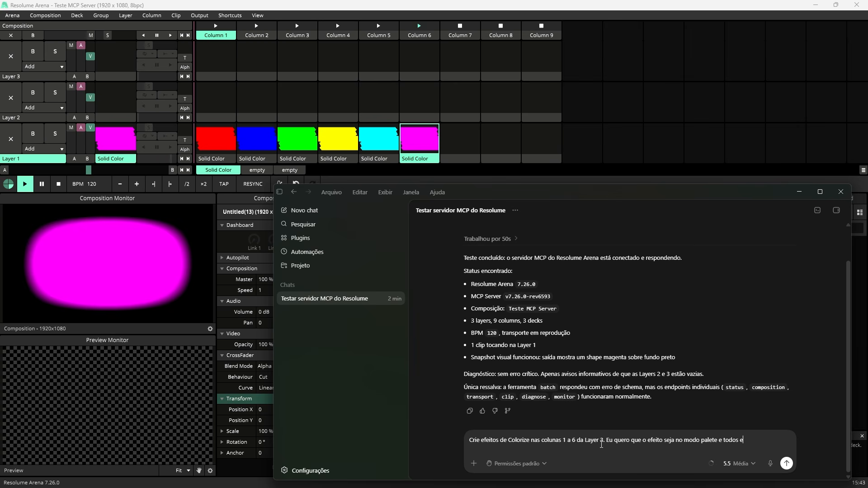
pyautogui.write('les tenham 3 cores, sendo a primeira pre')
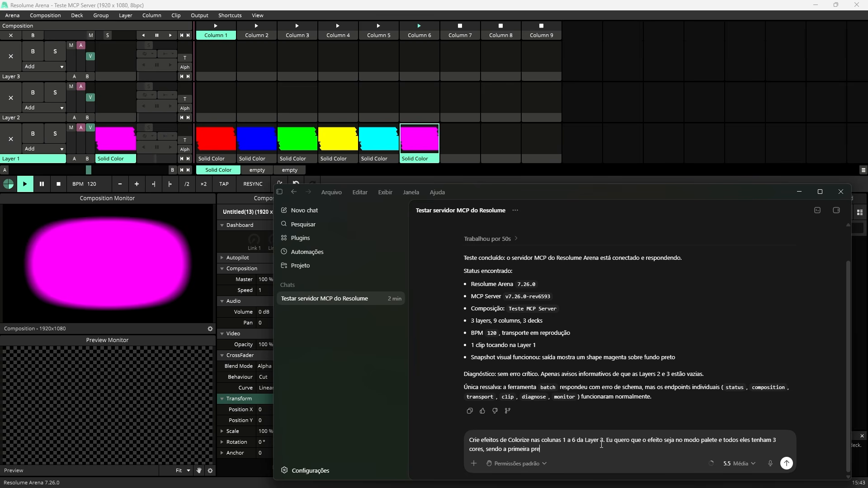
pyautogui.write('ta e a ultima branca sempre. E em cada coluna o')
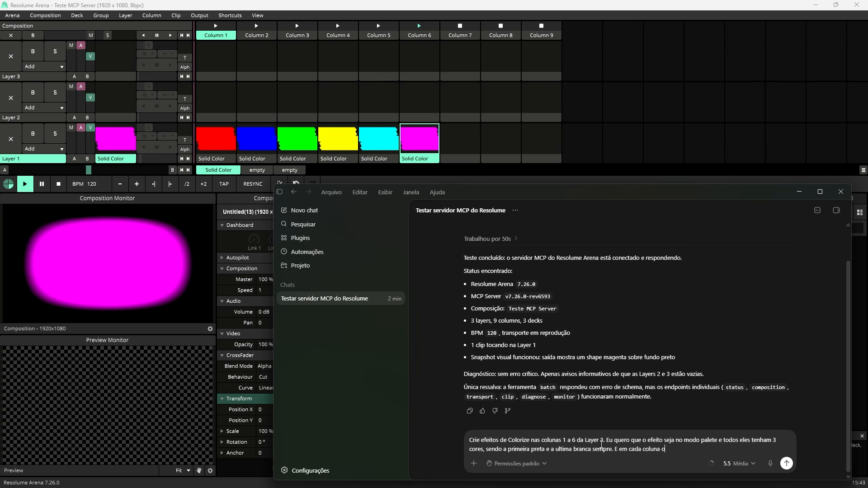
pyautogui.write(' efeito vai variar a cor do meio. Sendo a coluna q')
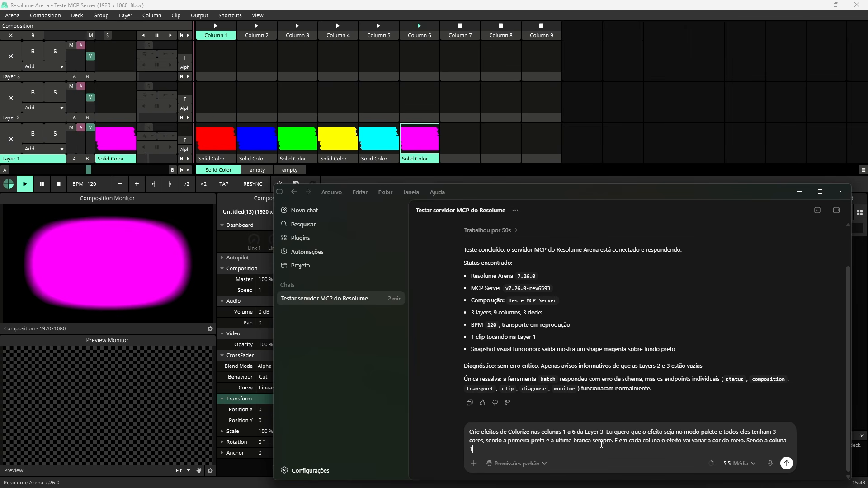
pyautogui.write(' a cor vermelha, ')
pyautogui.write('depois')
# Step: Add that the middle color varies over columns 1 to 6 as vermelha, verde, azul, ciano, amarelo and magenta, and send the request
pyautogui.press('BackSpace')
pyautogui.press('BackSpace')
pyautogui.press('BackSpace')
pyautogui.press('BackSpace')
pyautogui.press('BackSpace')
pyautogui.press('BackSpace')
pyautogui.write('coluna 2 verde, coluna 3 azul')
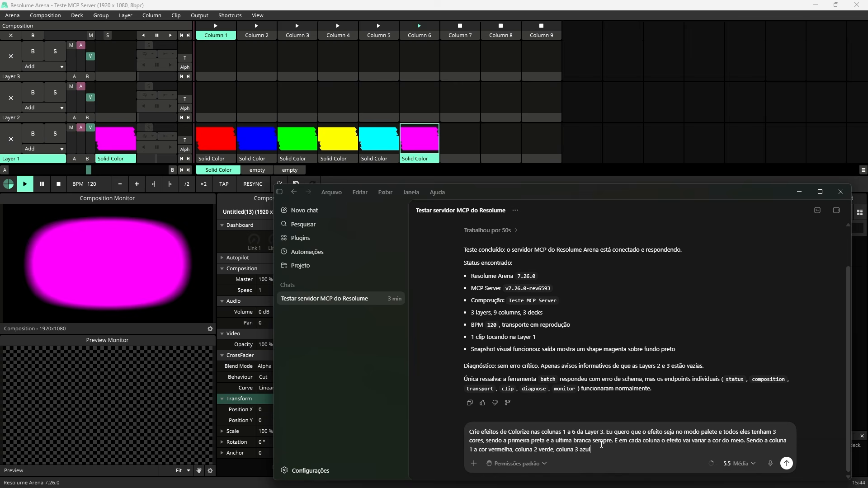
pyautogui.write(', coluna ')
pyautogui.write('4 ciano, coluna 5 amar')
pyautogui.write('elo, colum')
pyautogui.write(' 6 magenta')
pyautogui.press('Return')
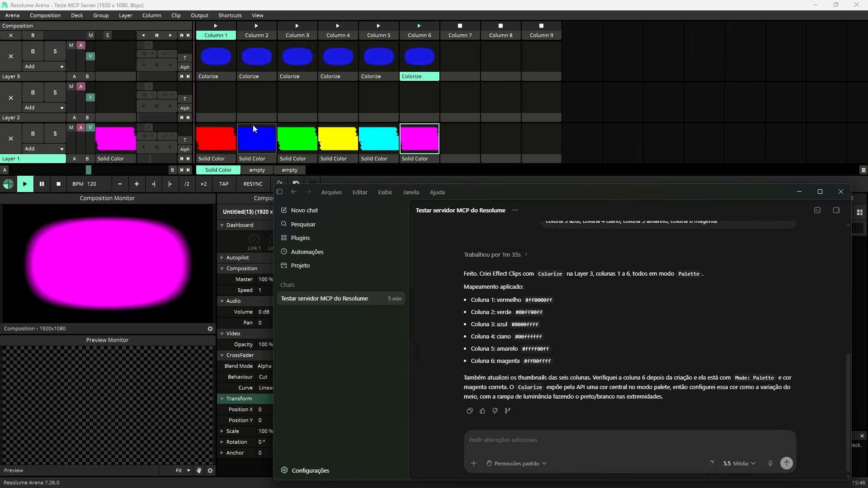
# Step: Inspect each Layer 3 Colorize clip in Resolume Arena, checking its color, mode and palette settings
pyautogui.click(224, 78)
pyautogui.click(252, 78)
pyautogui.click(292, 78)
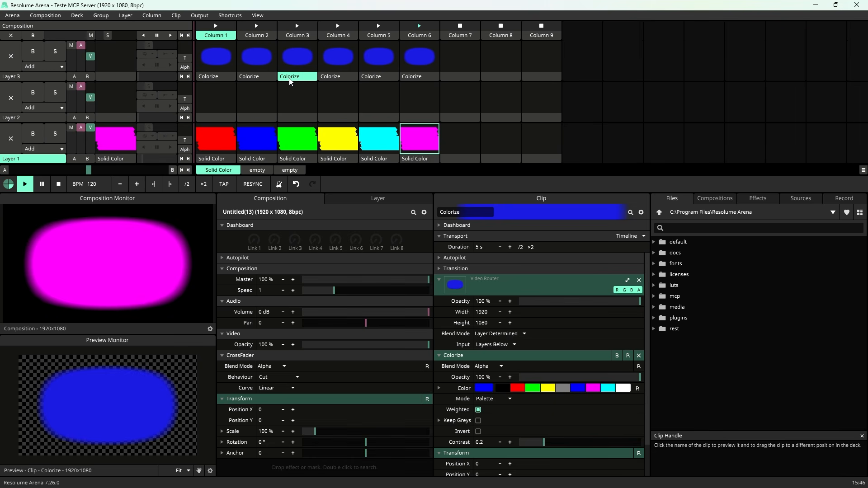
pyautogui.click(335, 78)
pyautogui.click(373, 78)
pyautogui.click(415, 78)
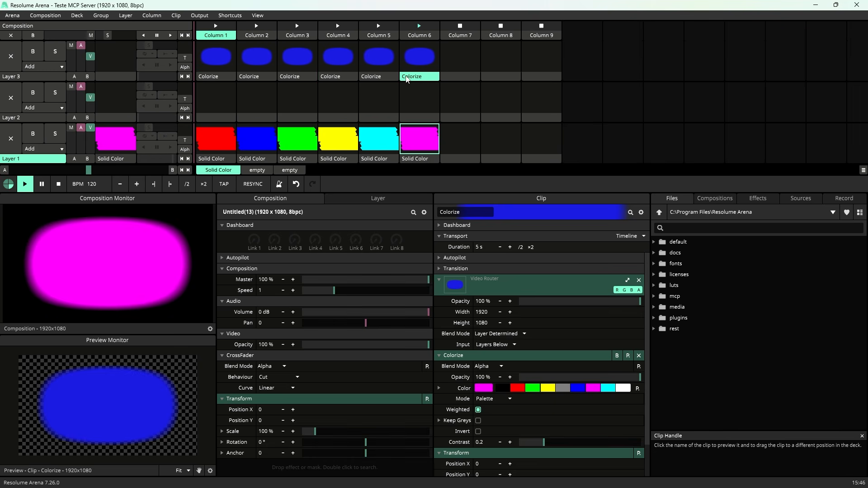
pyautogui.click(209, 78)
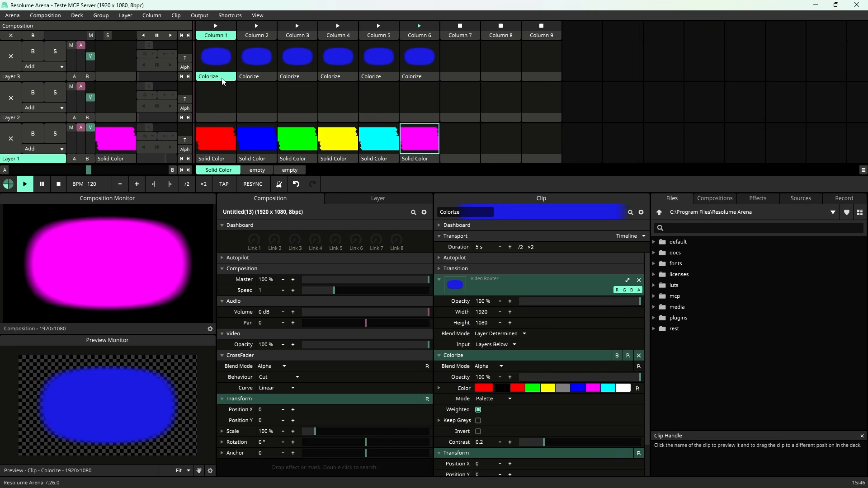
pyautogui.click(249, 78)
pyautogui.click(291, 78)
pyautogui.click(324, 78)
pyautogui.click(372, 78)
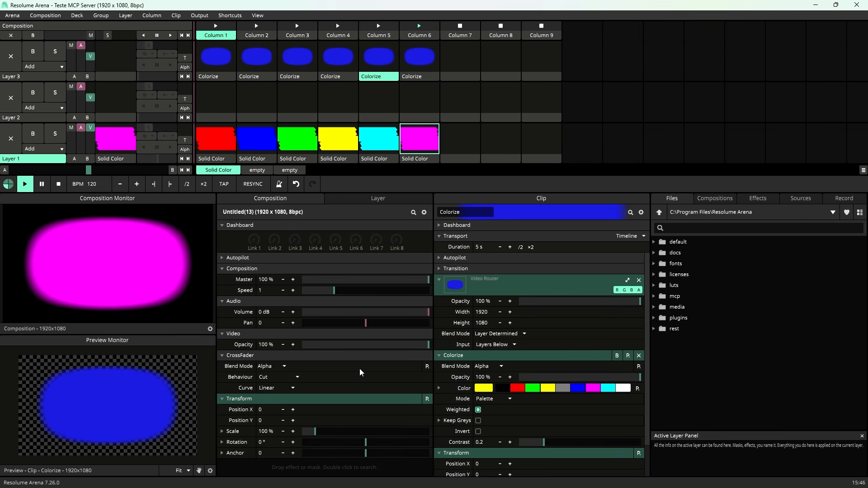
pyautogui.click(174, 478)
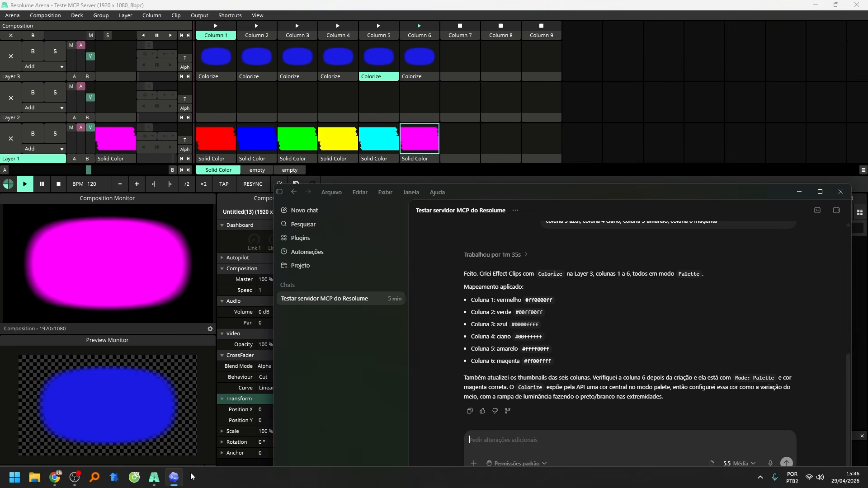
pyautogui.click(318, 3)
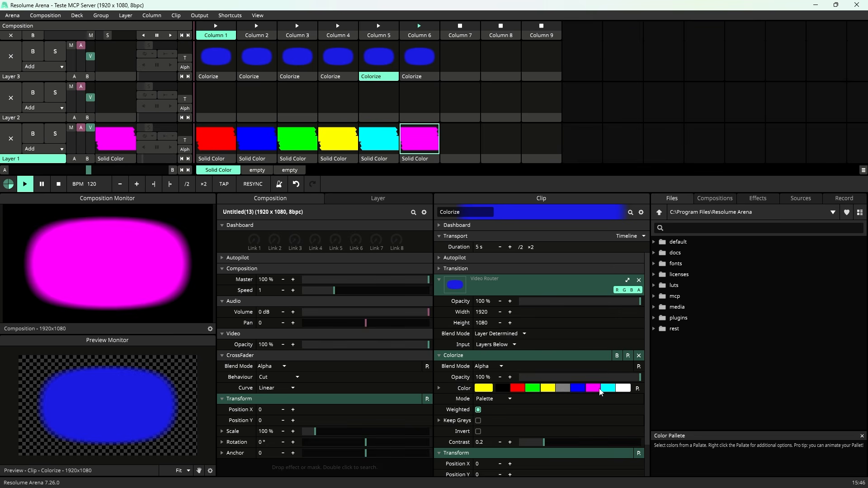
# Step: Switch to Codex and write in Portuguese that the result is wrong: the palette needs 3 cores, not 9
pyautogui.click(174, 477)
pyautogui.write('Vo')
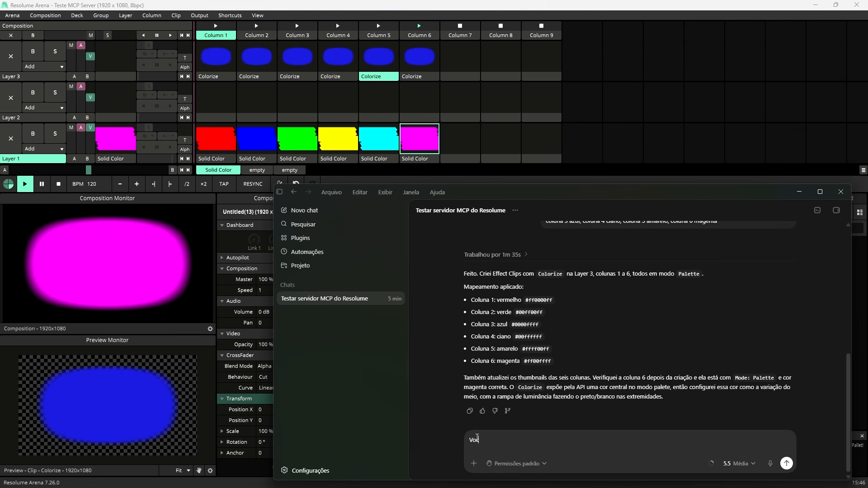
pyautogui.write('cê criou errado. Eu quero que A PALETA tenha')
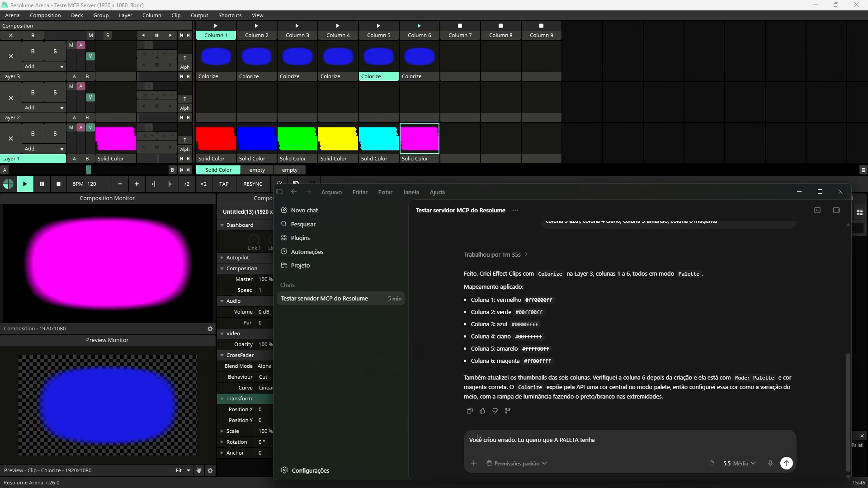
pyautogui.write(' 3 cores. Você criou paletas com 9 cores. E EM CADA ')
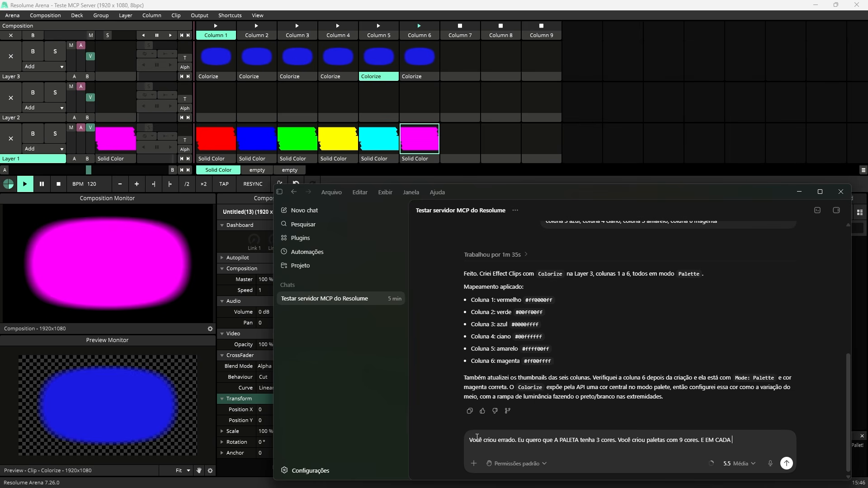
pyautogui.write('PALETA a primeira cor seja preta, a ultima seja branca e a ')
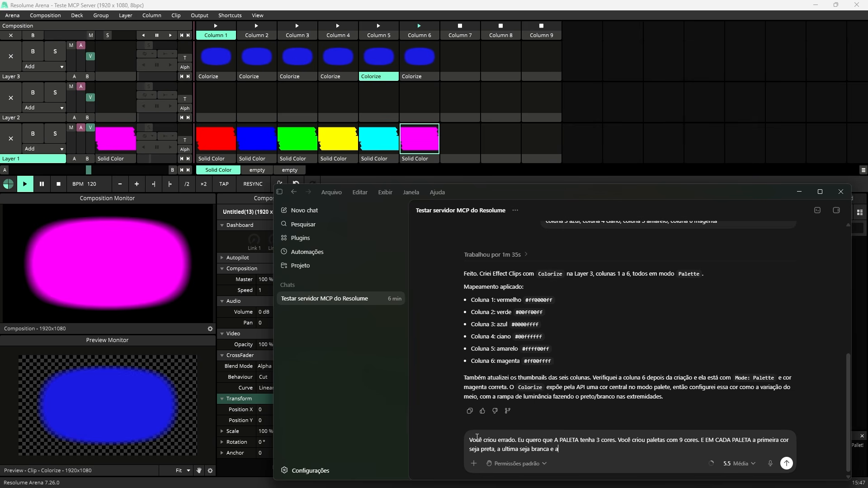
pyautogui.write(' do meio seja as que eu pedi anteriormente de aco')
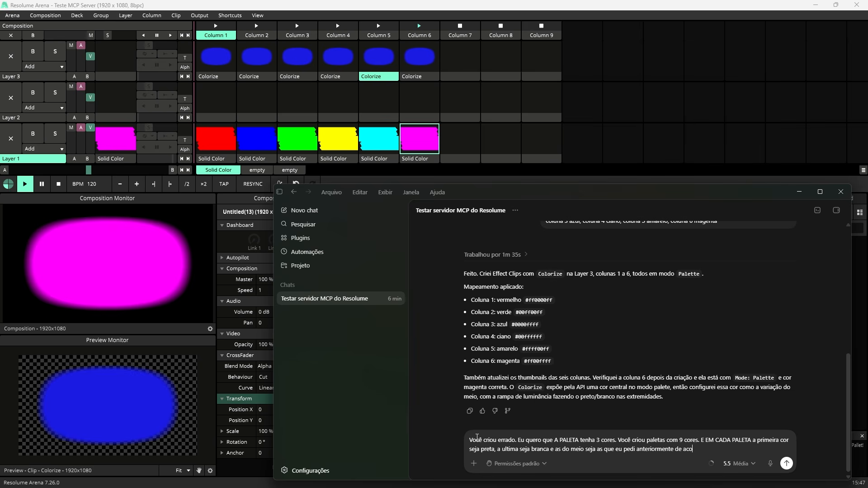
pyautogui.write('rdo com a coluna.')
# Step: Add that each palette starts with preta, ends with branca and uses the previously requested middle color per column, and send the message
pyautogui.press('Return')
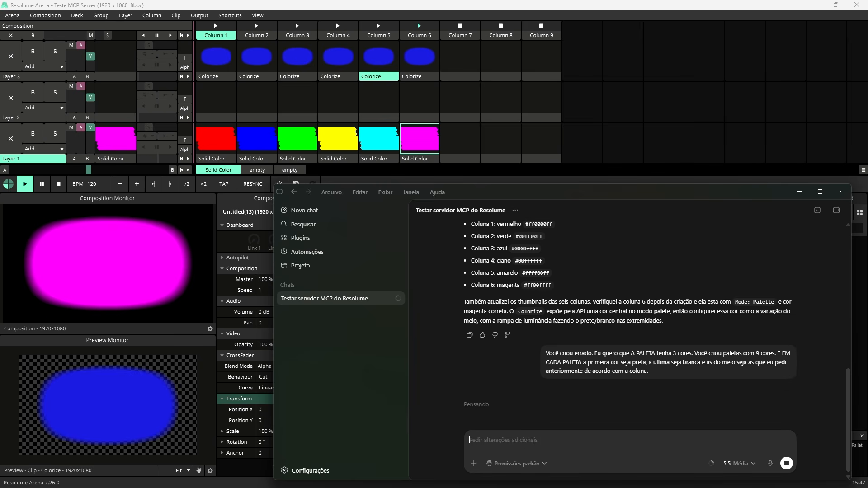
pyautogui.click(777, 398)
pyautogui.click(787, 399)
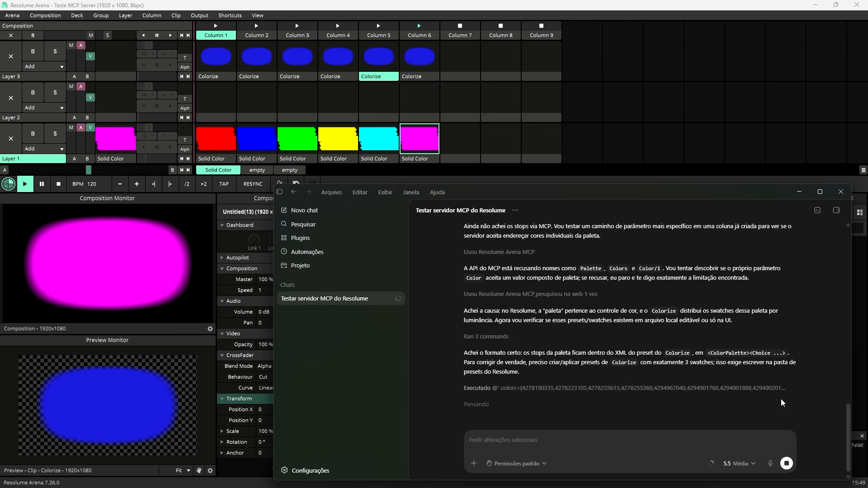
pyautogui.click(781, 399)
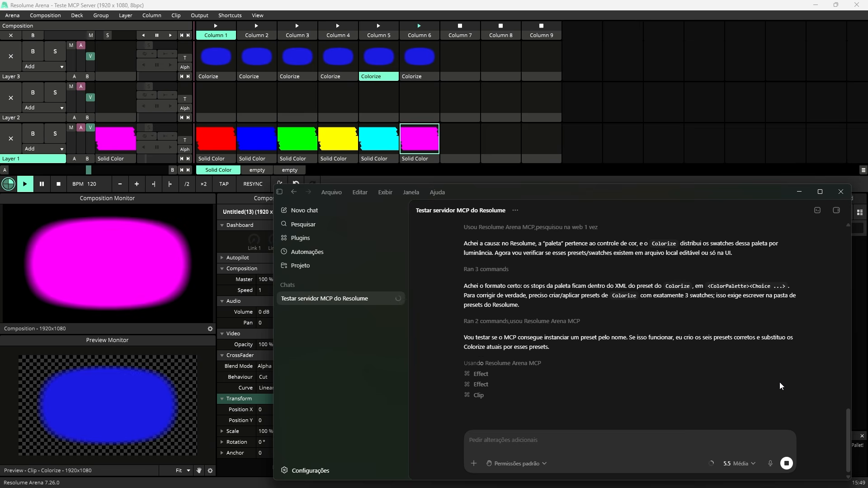
pyautogui.click(645, 427)
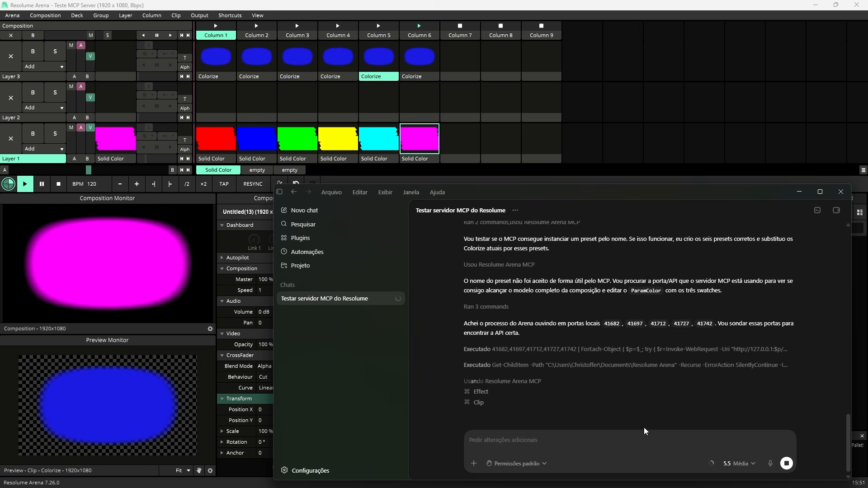
# Step: Tell Codex the composition cannot be closed, ask why creating the effect correctly is difficult, and forbid touching the presets
pyautogui.click(389, 83)
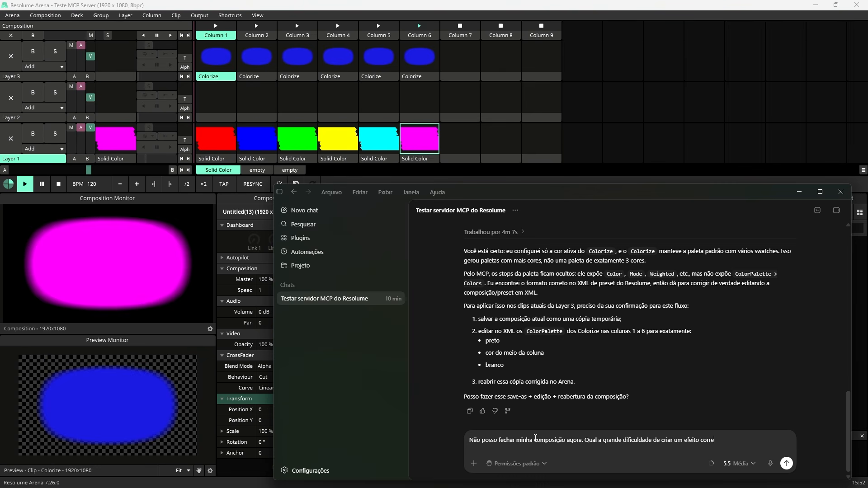
pyautogui.write('tamente? Não é para mexer nos presets')
pyautogui.press('Return')
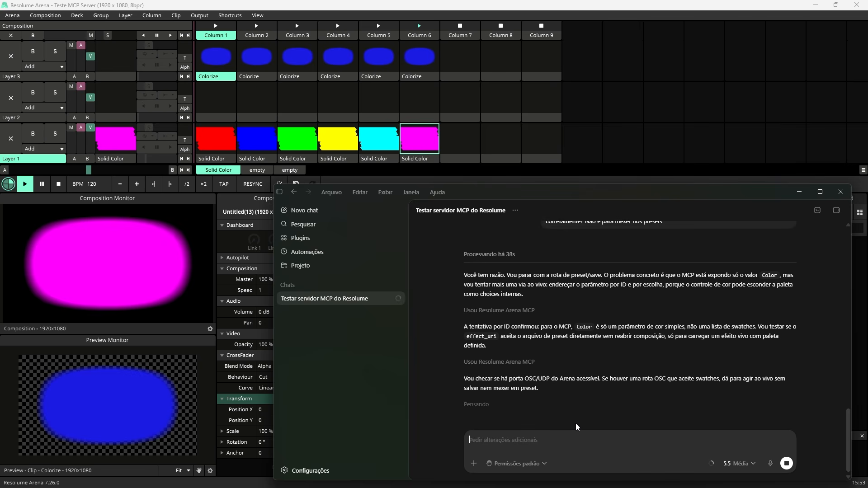
# Step: Ask Codex to clear all the effects and create a single Colorize in column 1, palette mode, with preto, vermelho e branco
pyautogui.click(576, 426)
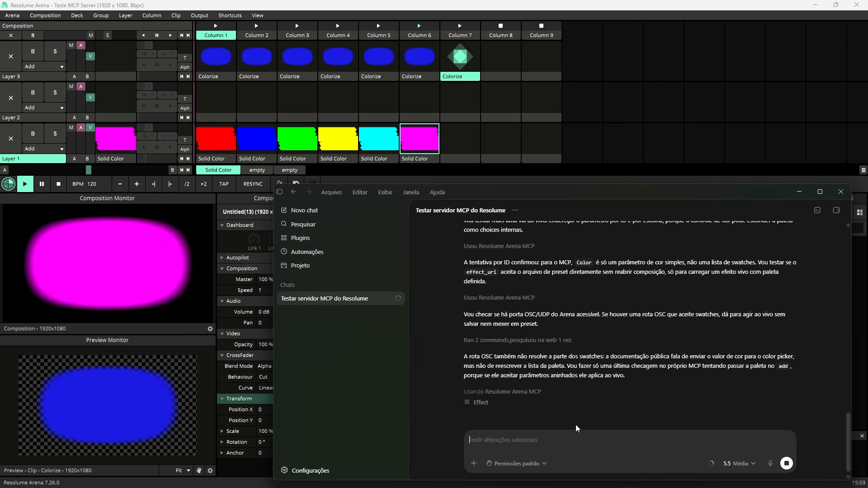
pyautogui.write('Zere esses efeitos todos e tente criar novamente só que só um, na coluna um. Só quero um efeito c')
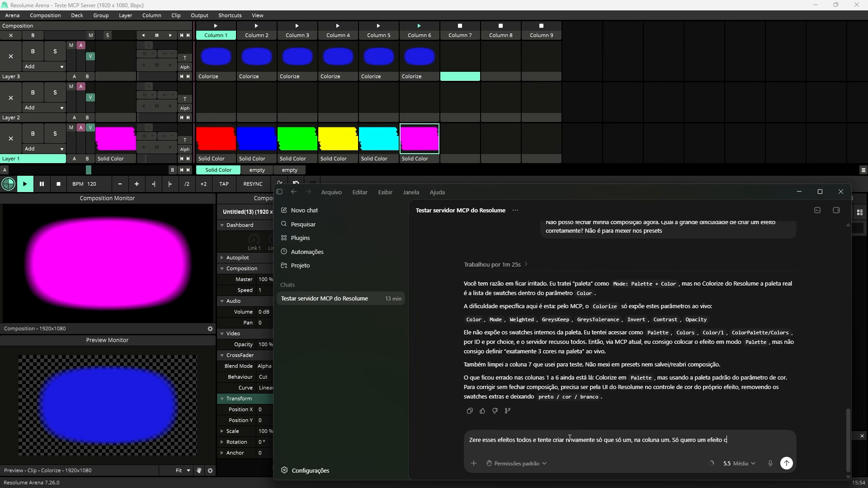
pyautogui.write('olorize no modo pallete com as cores preto, vermelho e branco na paleta')
pyautogui.press('Return')
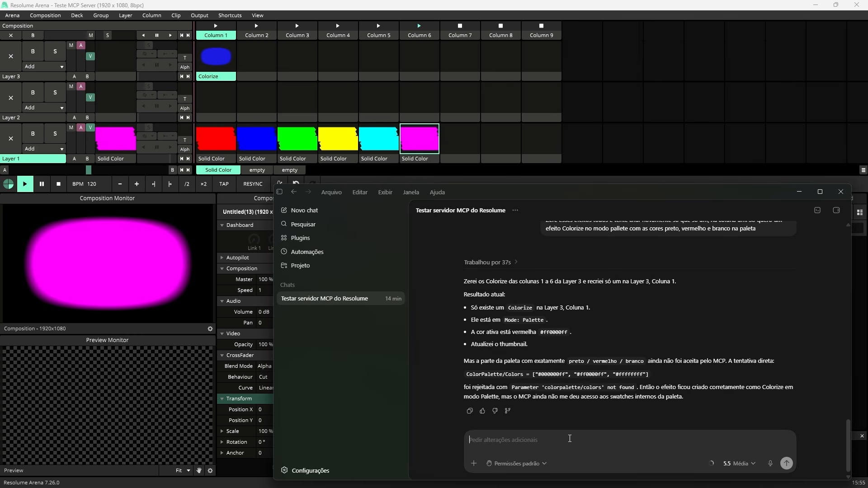
# Step: Check the Layer 3 Colorize clip, and tell Codex to delete and recreate it with only preta, vermelha e branca in the palette
pyautogui.click(227, 77)
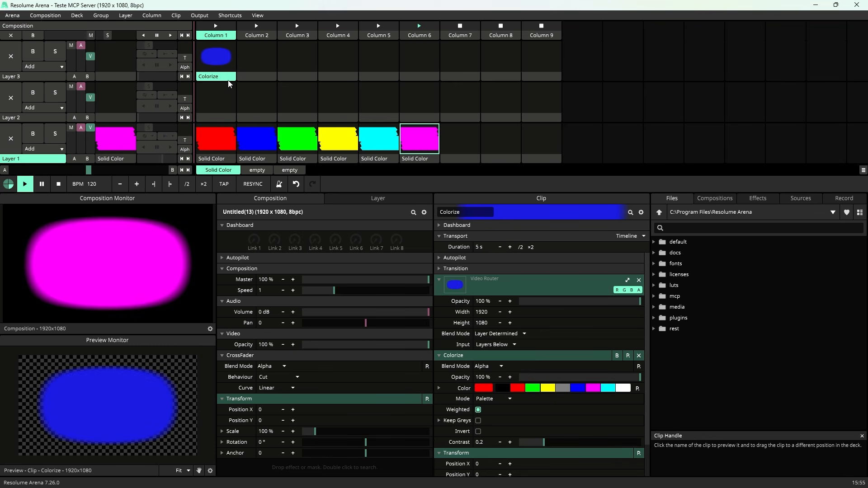
pyautogui.click(190, 482)
pyautogui.write('A co')
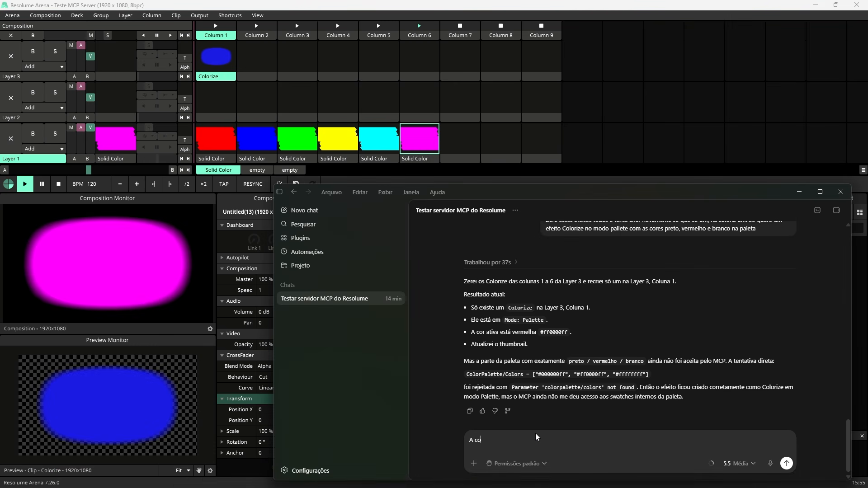
pyautogui.write('r da paleta ainda está com 9 cores. N')
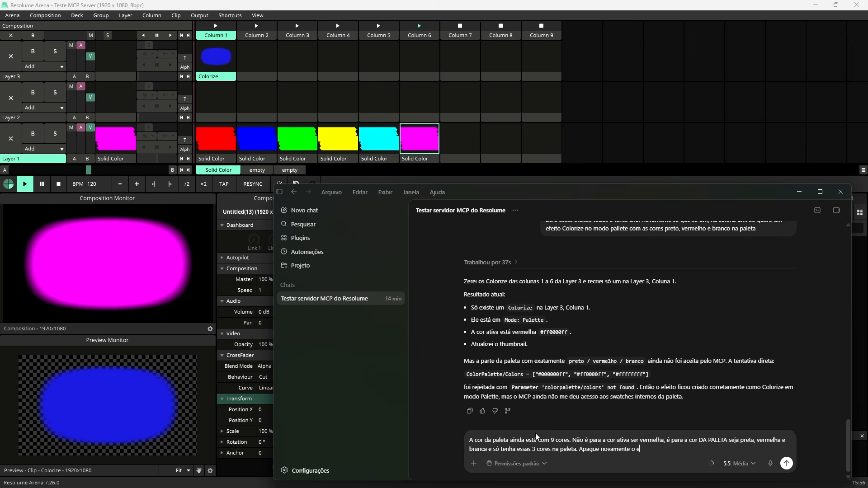
pyautogui.write('ie corretamente')
pyautogui.press('Return')
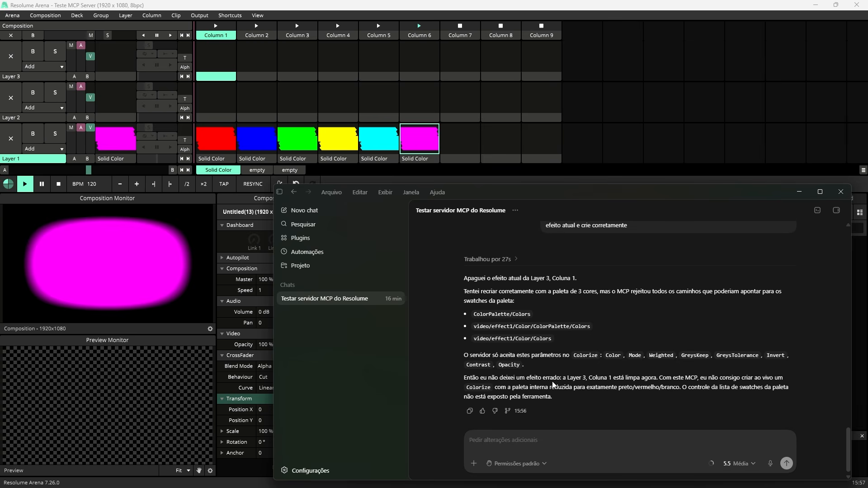
# Step: Browse to G:\VJ LOOPS in Resolume Arena and load five consecutive loops from 4K 86_Custom.mov into Layer 2, columns 1 to 5
pyautogui.click(528, 147)
pyautogui.click(733, 212)
pyautogui.click(710, 392)
pyautogui.doubleClick(692, 402)
pyautogui.click(860, 213)
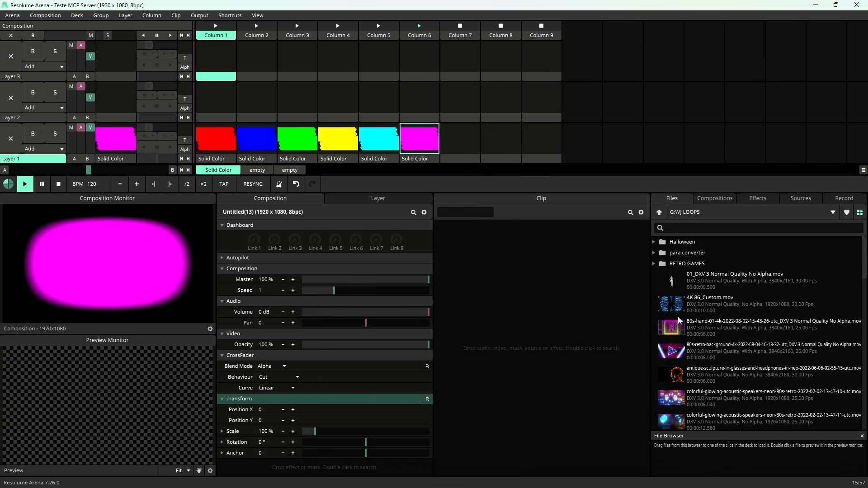
pyautogui.click(692, 304)
pyautogui.keyDown('shift'); pyautogui.click(683, 395); pyautogui.keyUp('shift')
pyautogui.moveTo(683, 396); pyautogui.dragTo(216, 99)
# Step: Load the next six loops into Layer 3, columns 1 to 6, and the dark-moving-rainbow circles loop into Layer 2, column 6
pyautogui.scroll(-4, 772, 352)
pyautogui.click(680, 280)
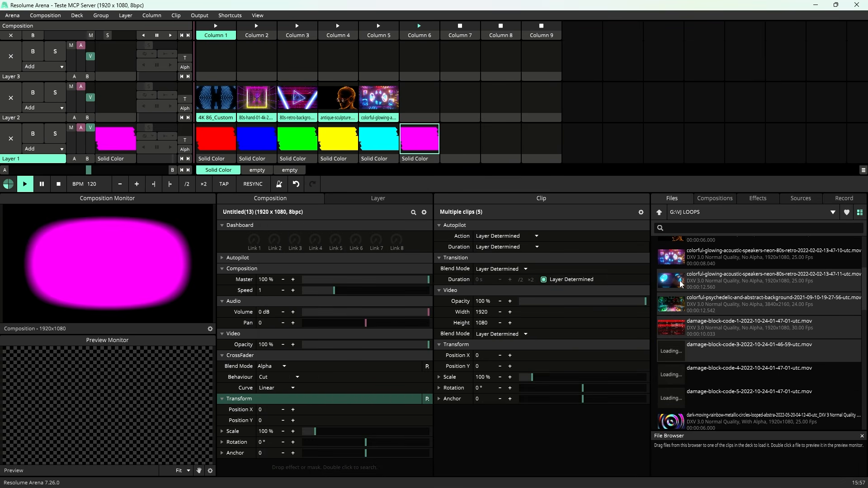
pyautogui.keyDown('shift'); pyautogui.click(683, 398); pyautogui.keyUp('shift')
pyautogui.moveTo(683, 398); pyautogui.dragTo(226, 64)
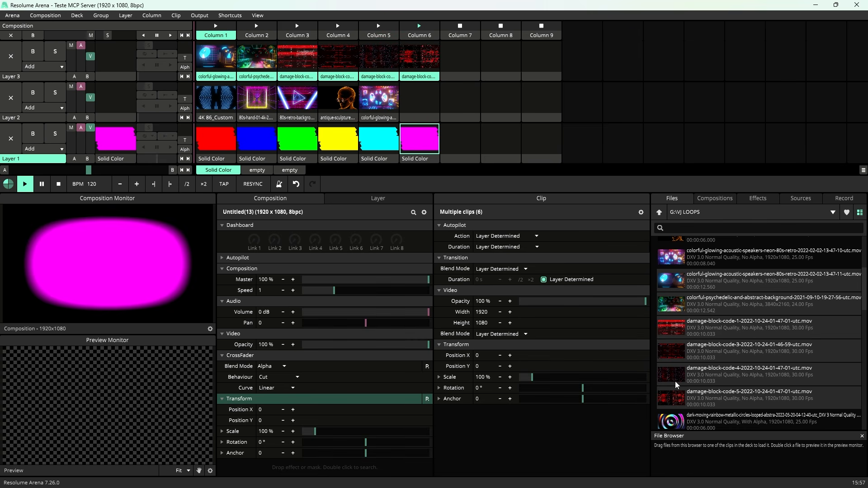
pyautogui.moveTo(673, 422); pyautogui.dragTo(420, 99)
# Step: Play the Layer 3 column 2 clip, try the Layer 2 column 2 clip with it, and clear Layers 1 and 2
pyautogui.click(418, 61)
pyautogui.click(460, 140)
pyautogui.click(257, 58)
pyautogui.click(256, 98)
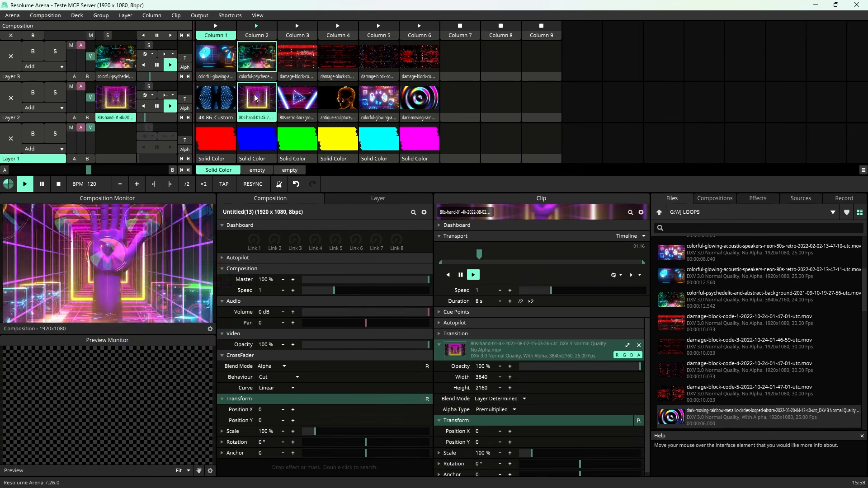
pyautogui.click(460, 99)
# Step: Add a Levels effect to Layer 3, collapse the other sections and set the Levels ratio to 0.97
pyautogui.click(38, 76)
pyautogui.doubleClick(288, 456)
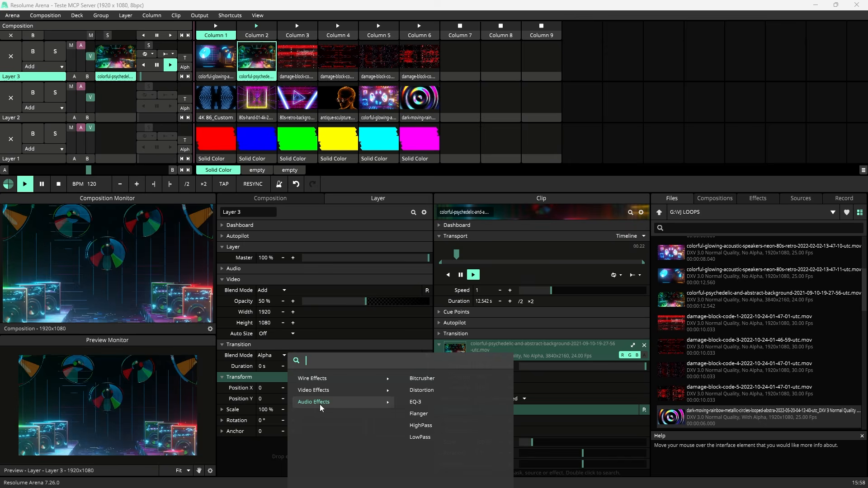
pyautogui.write('level')
pyautogui.click(382, 379)
pyautogui.click(222, 352)
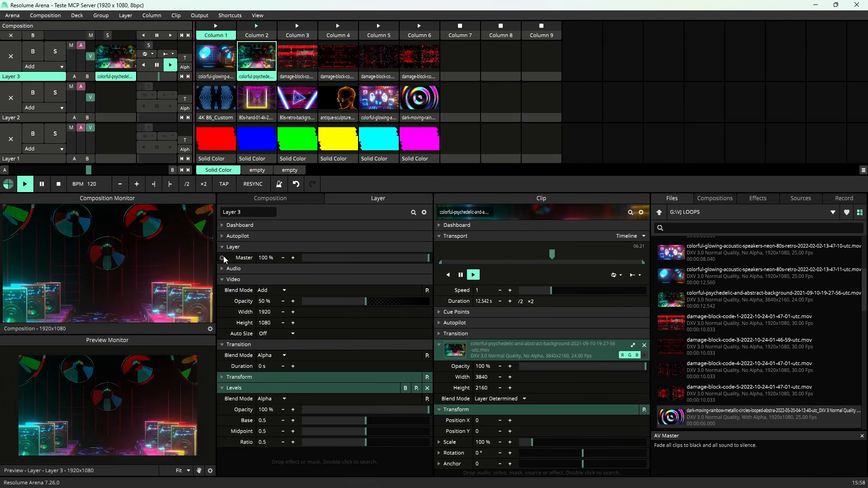
pyautogui.click(225, 248)
pyautogui.click(235, 269)
pyautogui.click(235, 280)
pyautogui.moveTo(372, 356); pyautogui.dragTo(425, 356)
# Step: Add a Colorize effect to Layer 3 with contrast 0.39 and switch its mode to Palette
pyautogui.doubleClick(380, 400)
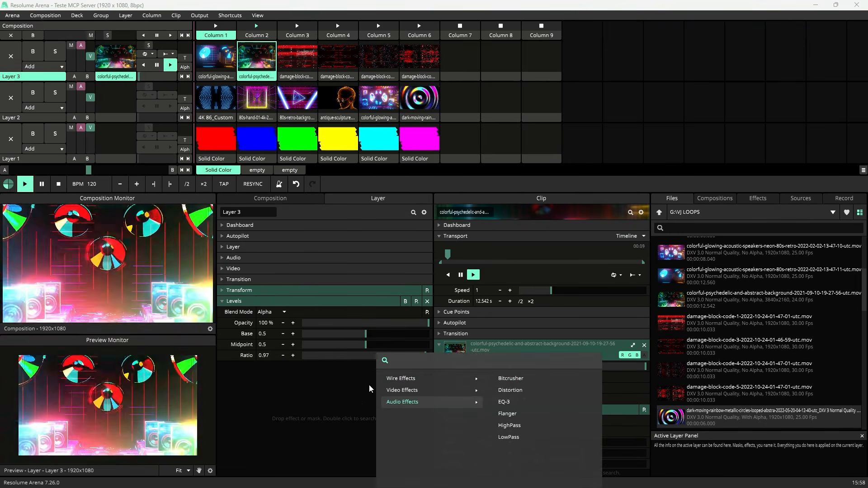
pyautogui.write('color')
pyautogui.press('Return')
pyautogui.moveTo(363, 454)
pyautogui.mouseDown()
pyautogui.moveTo(329, 454)
pyautogui.moveTo(353, 454)
pyautogui.mouseUp()
pyautogui.click(280, 410)
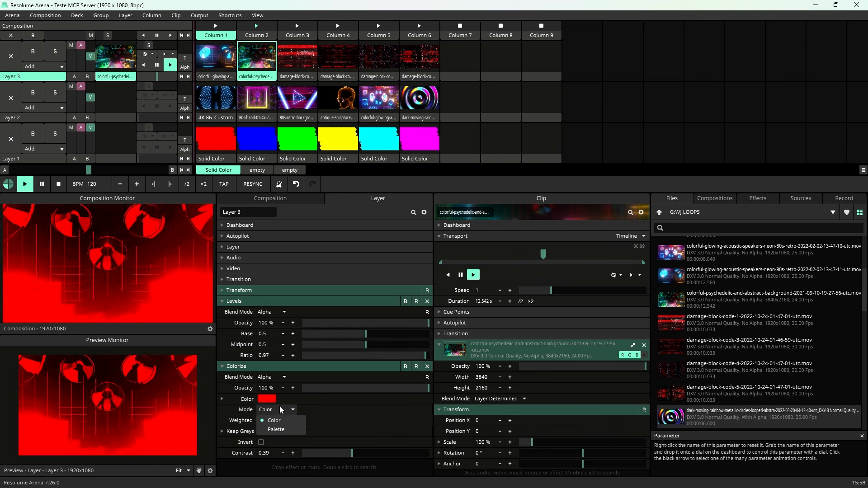
pyautogui.click(276, 430)
# Step: Collapse the Levels and Colorize effects and add a Mirror Quad effect to Layer 3
pyautogui.click(236, 301)
pyautogui.click(248, 313)
pyautogui.doubleClick(261, 346)
pyautogui.write('mirr')
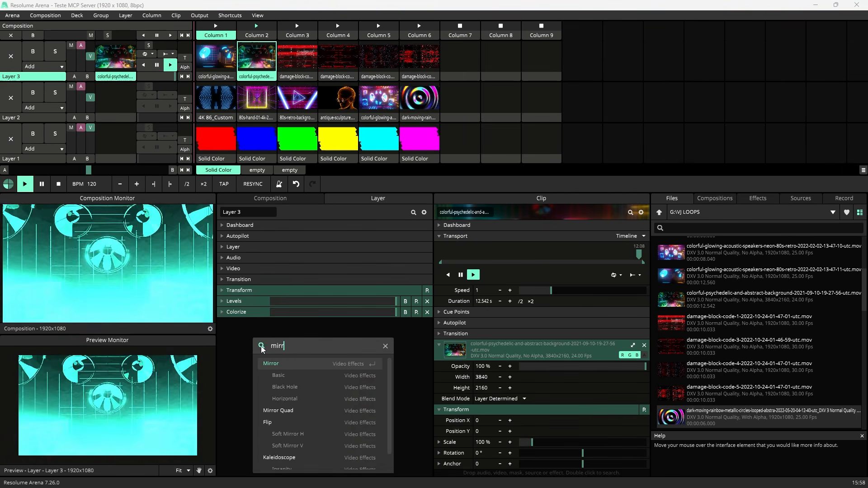
pyautogui.write('orqua')
pyautogui.press('BackSpace')
pyautogui.press('BackSpace')
pyautogui.press('BackSpace')
pyautogui.write('q')
pyautogui.press('BackSpace')
pyautogui.write('q')
pyautogui.press('Return')
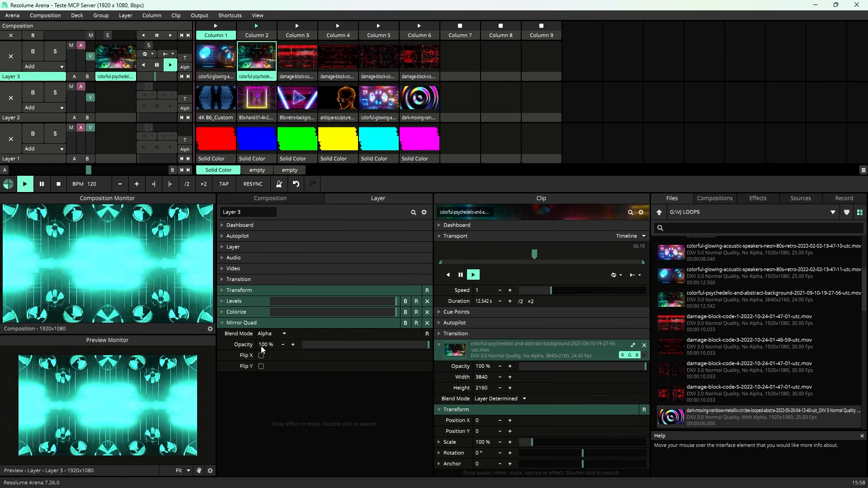
# Step: Add a Bright.Contrast effect to the whole composition with brightness -58.99 % and contrast 0.28
pyautogui.click(285, 199)
pyautogui.click(233, 258)
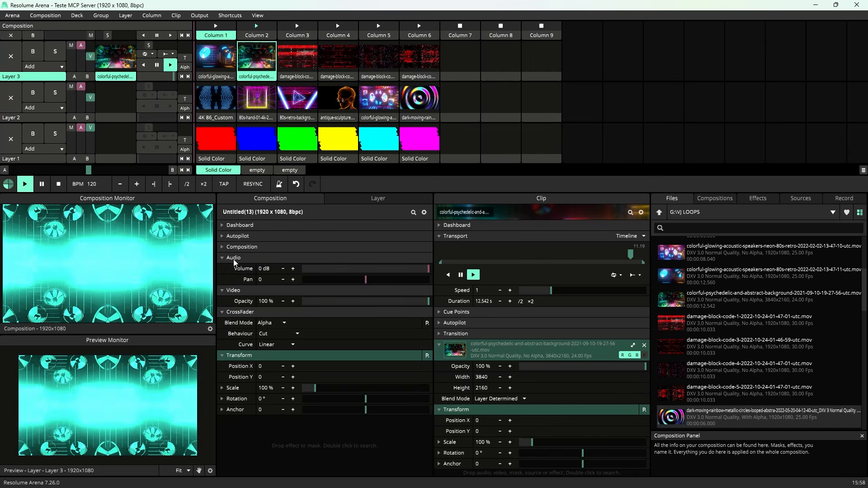
pyautogui.click(234, 260)
pyautogui.click(234, 269)
pyautogui.click(236, 281)
pyautogui.doubleClick(257, 378)
pyautogui.write('bri')
pyautogui.press('Return')
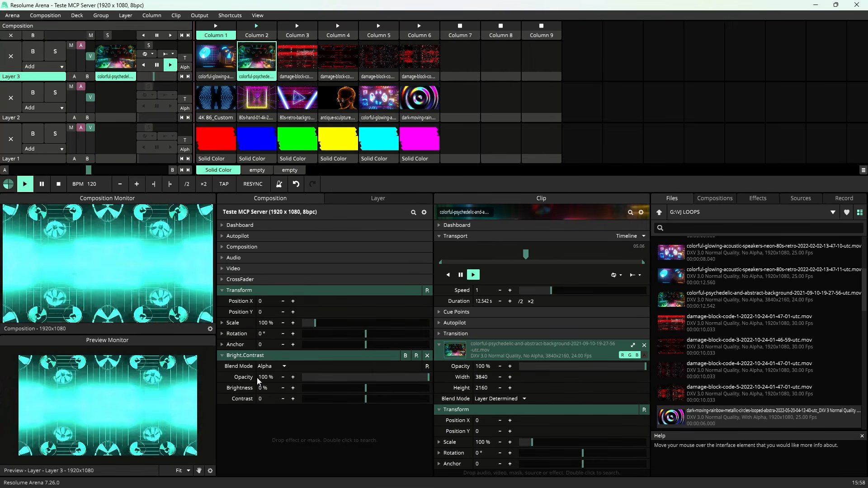
pyautogui.moveTo(366, 389); pyautogui.dragTo(329, 391)
pyautogui.moveTo(366, 400); pyautogui.dragTo(383, 404)
# Step: Add a Vibrance effect to the composition and set its vibrance to -0.83
pyautogui.doubleClick(354, 428)
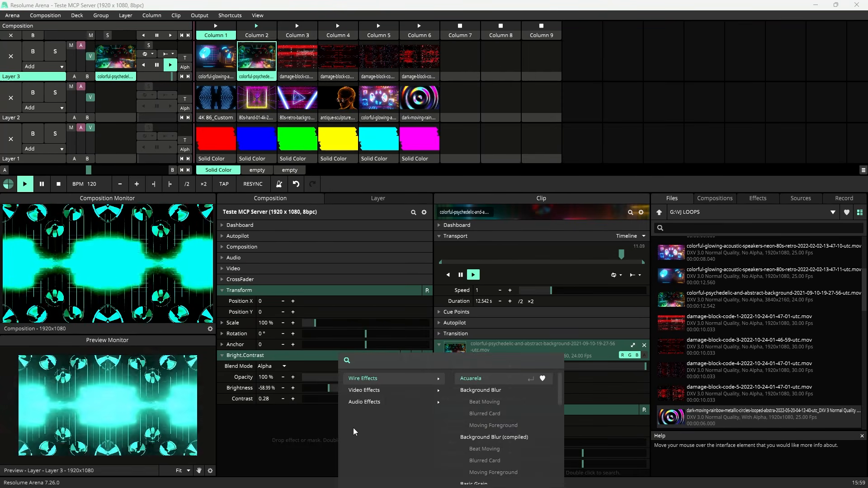
pyautogui.write('vib')
pyautogui.press('Return')
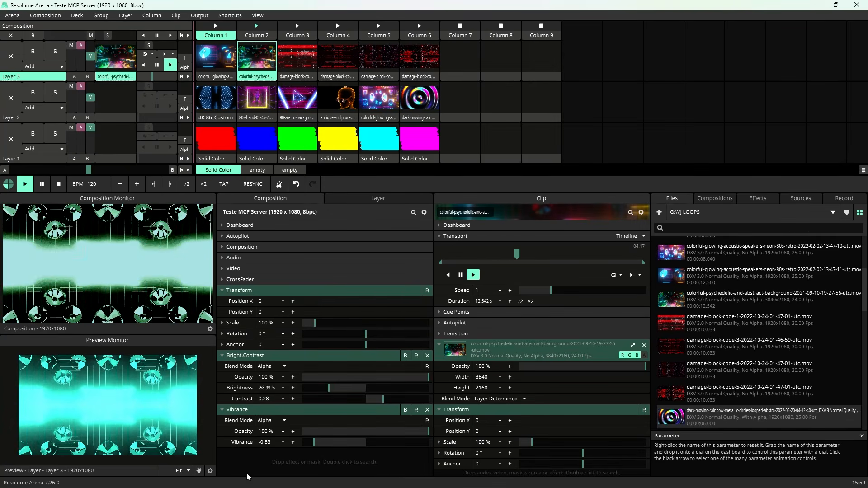
# Step: Add a Hue Rotate effect to the composition and animate its Hue Rotate parameter
pyautogui.doubleClick(247, 475)
pyautogui.write('hue')
pyautogui.press('Return')
pyautogui.scroll(-1, 236, 470)
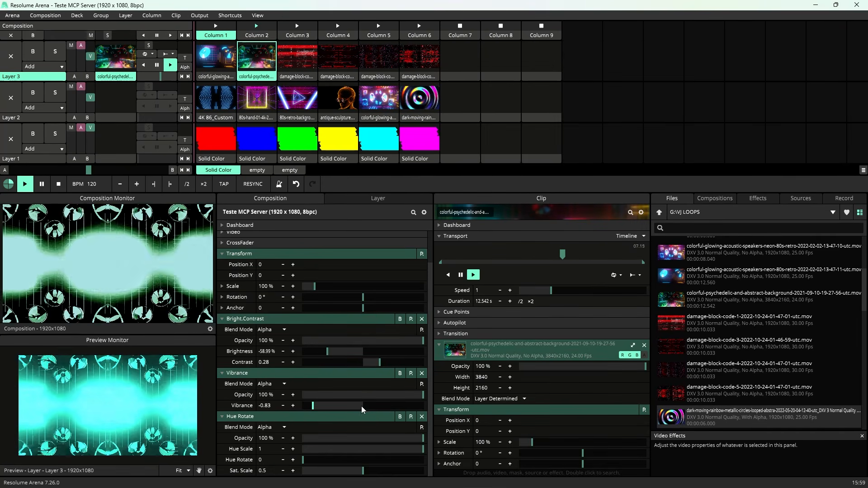
pyautogui.click(223, 460)
pyautogui.click(225, 361)
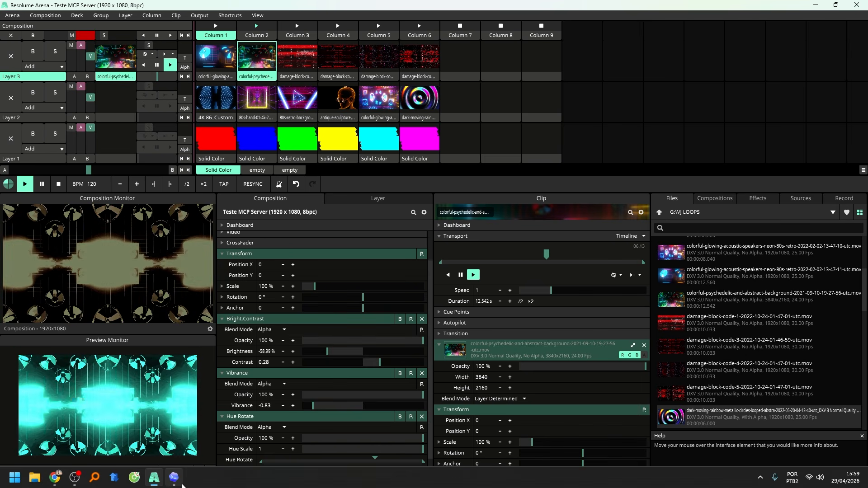
# Step: Switch to Codex, prompt it in Portuguese to restore default speed and brightness and remove every layer and composition effect, and always allow the composition tool
pyautogui.click(174, 477)
pyautogui.click(479, 436)
pyautogui.write('A min')
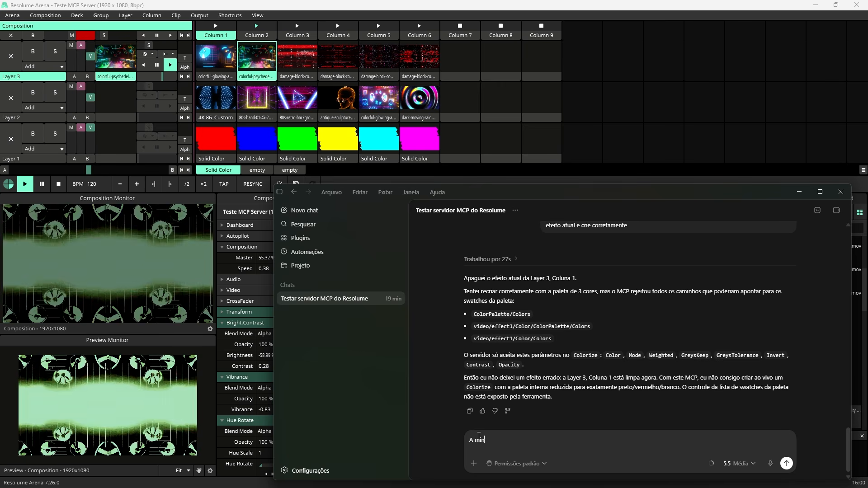
pyautogui.write('ha composição atual está com')
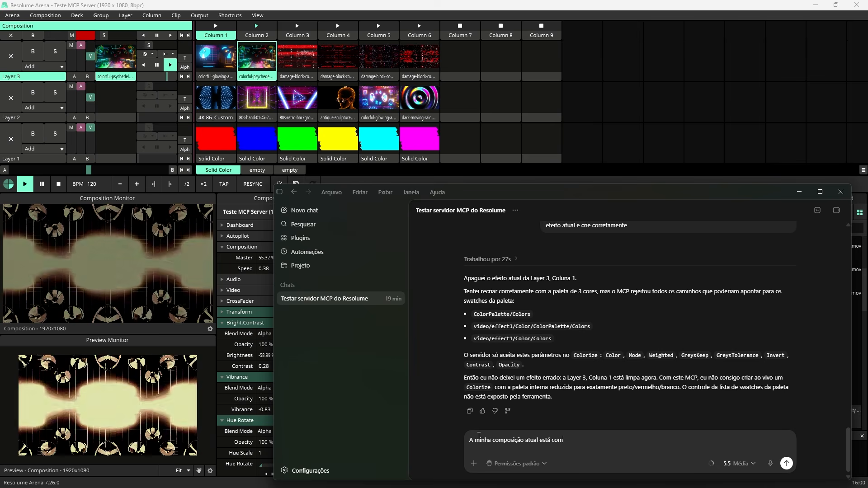
pyautogui.write(' muitas alterações que eu já nem sei mais o que são. Tem efeitos aplicados que eu não')
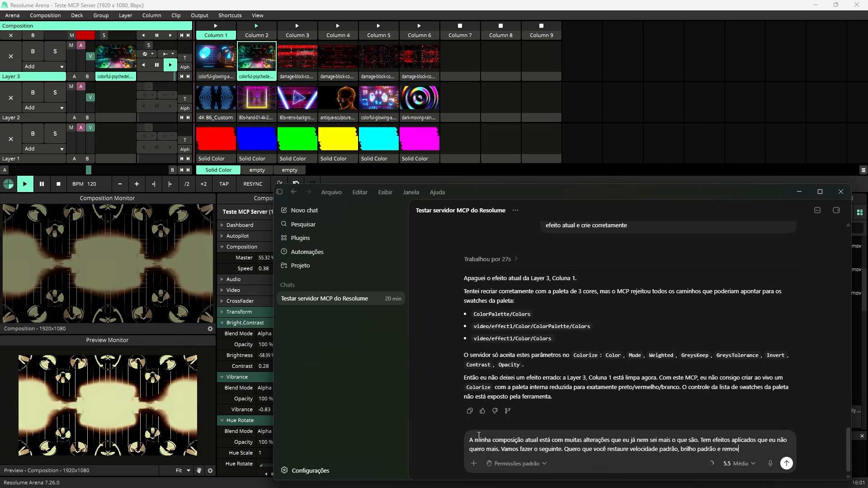
pyautogui.write('ue esteja aplicado em layers e na composição')
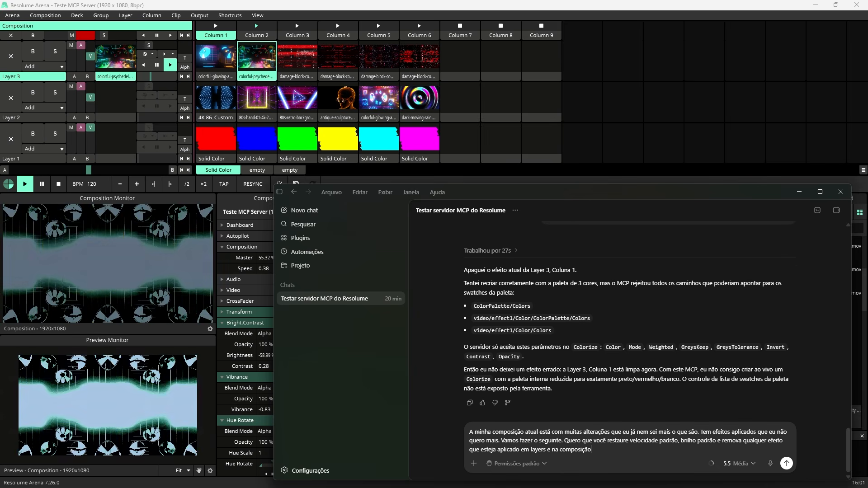
pyautogui.press('Return')
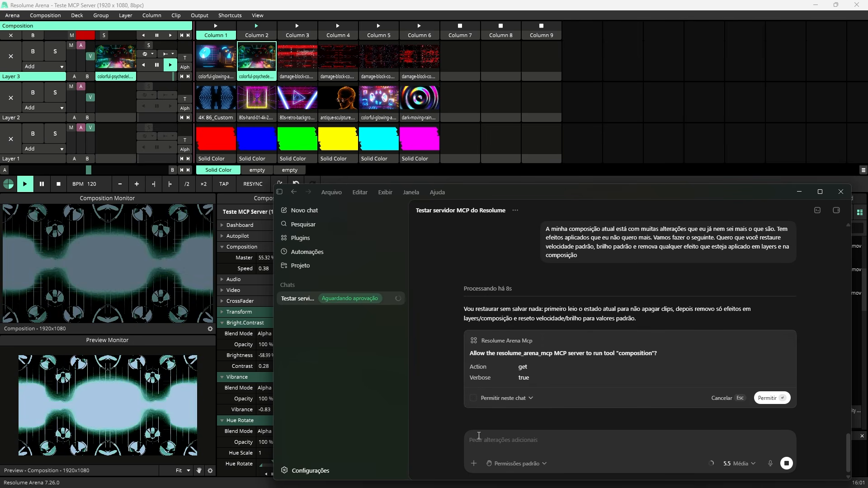
pyautogui.click(495, 426)
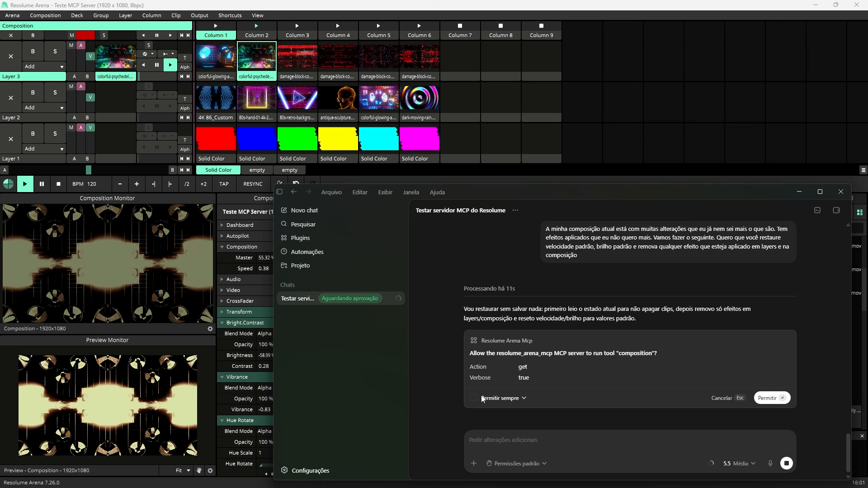
pyautogui.click(758, 400)
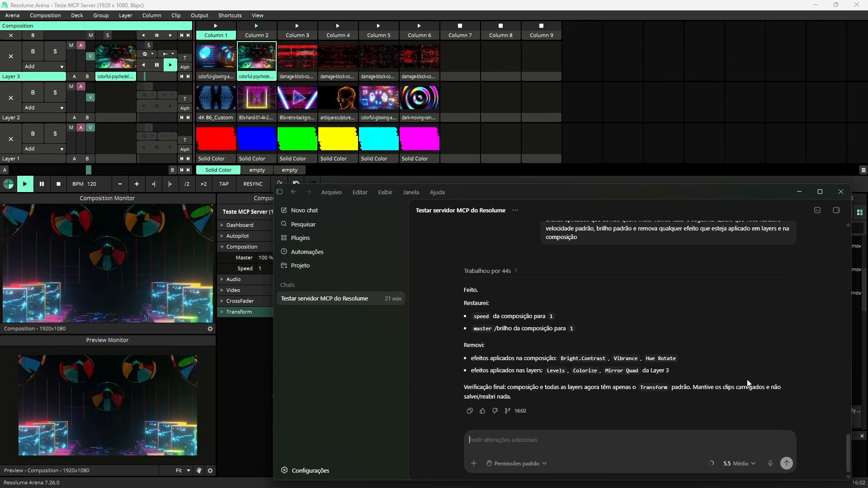
# Step: Switch back to Resolume Arena and check the properties of Layer 3 and the composition for leftover effects and the master and speed values
pyautogui.click(32, 79)
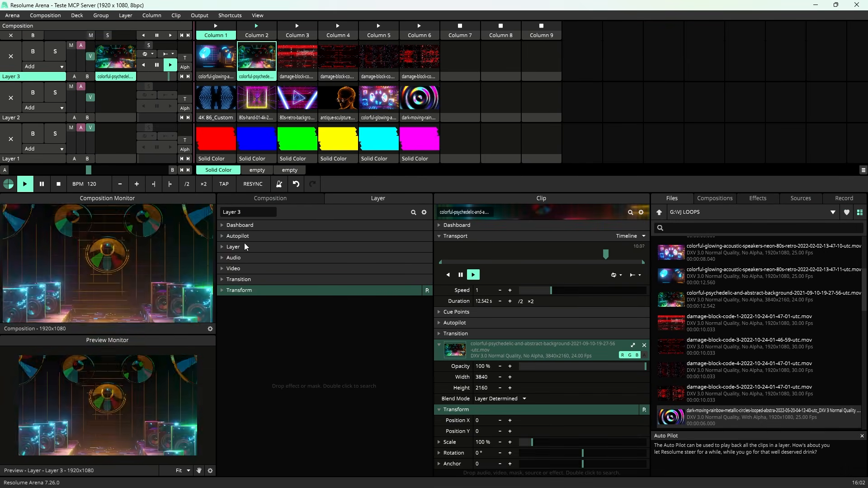
pyautogui.click(274, 197)
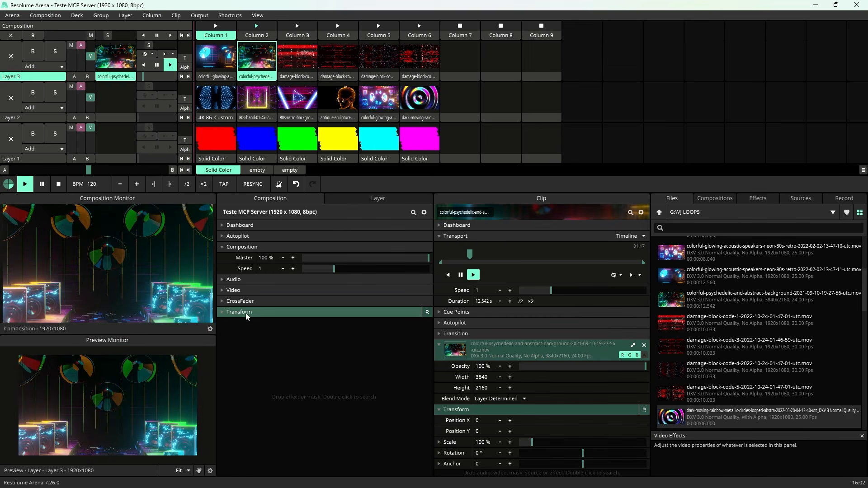